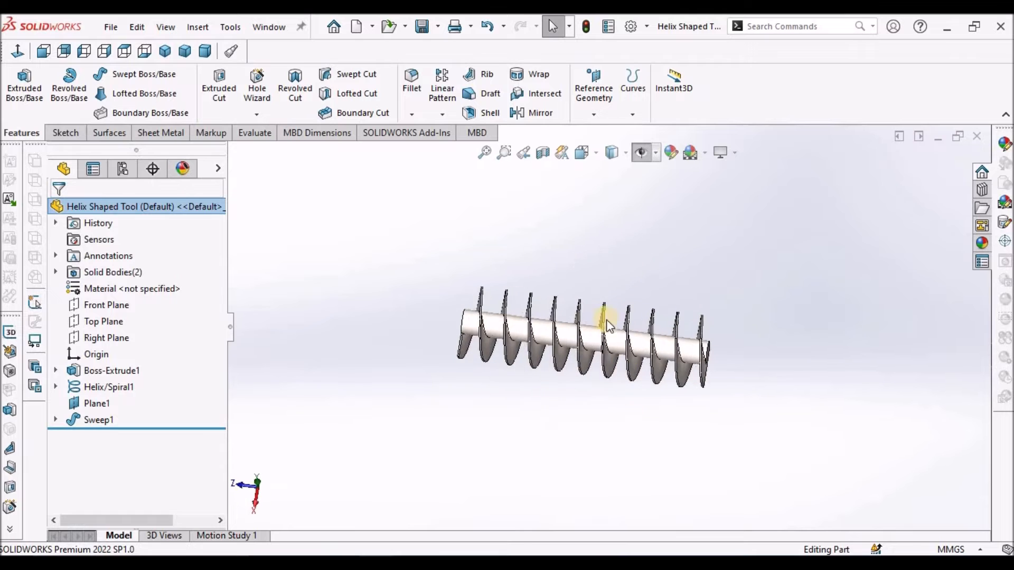
scroll(607, 386, down, 5)
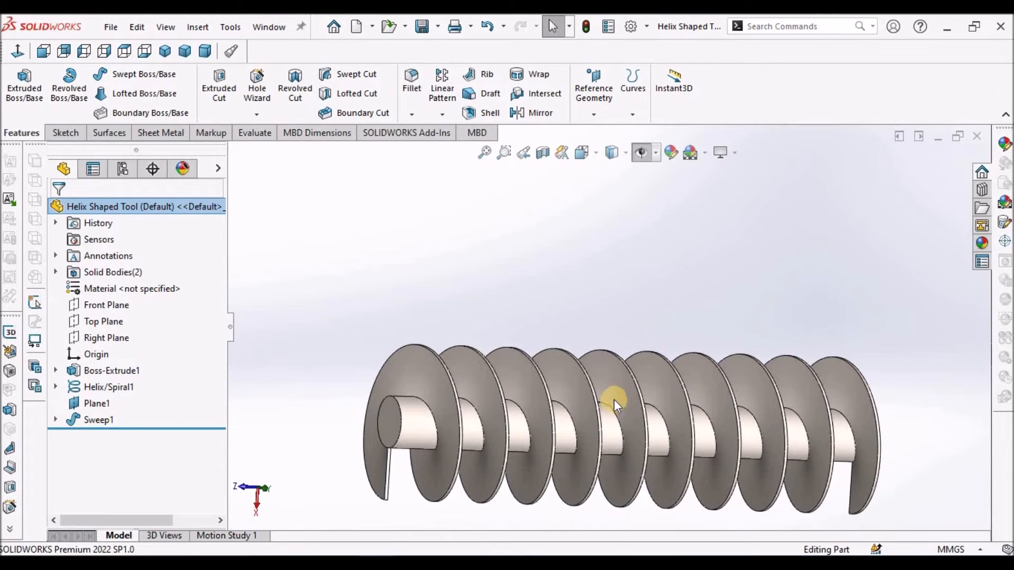
key(space)
click(657, 464)
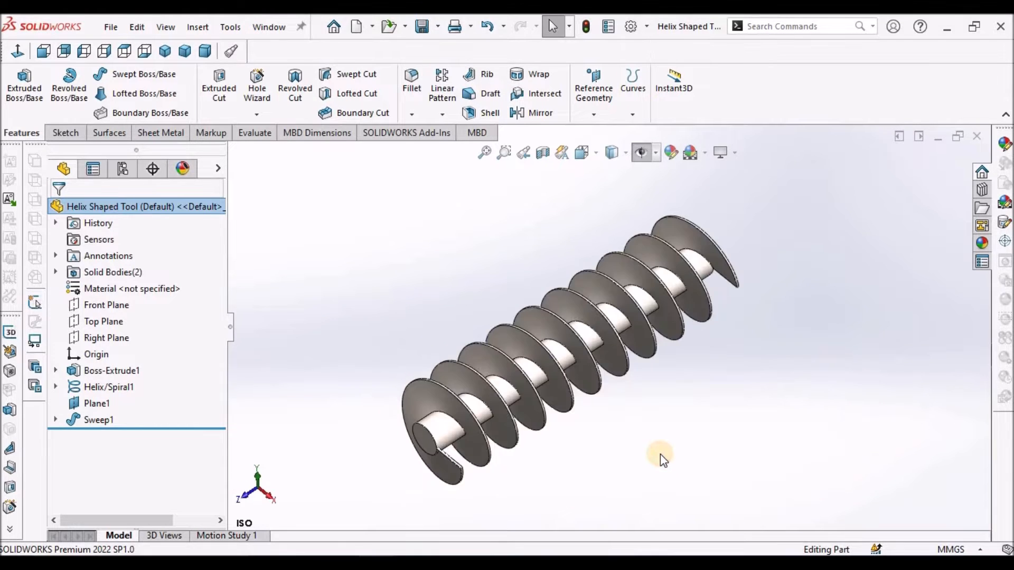
Step: Switch to the open Demol part and start a sketch on the Front Plane
click(273, 26)
click(289, 202)
click(103, 288)
click(62, 132)
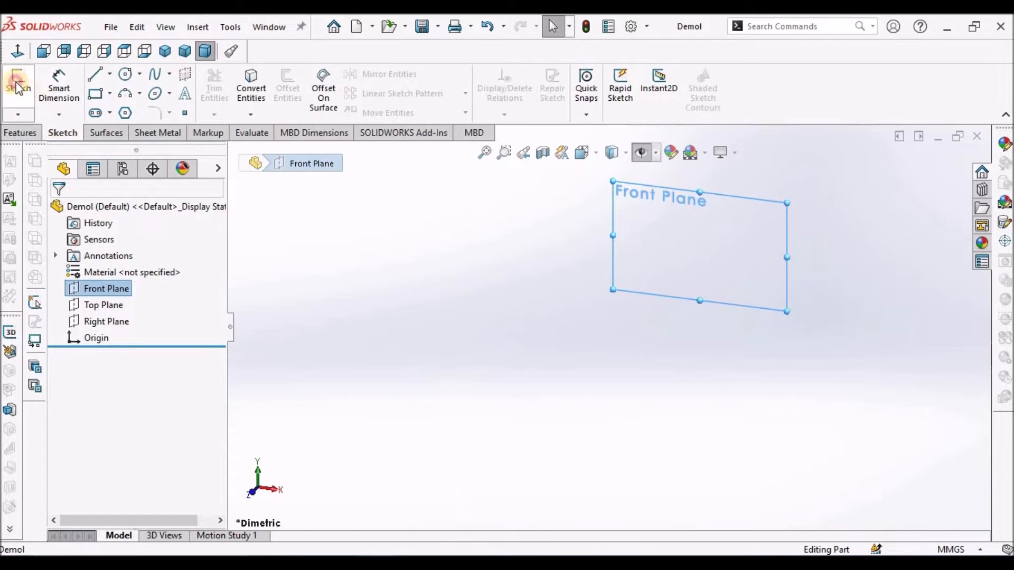
click(18, 82)
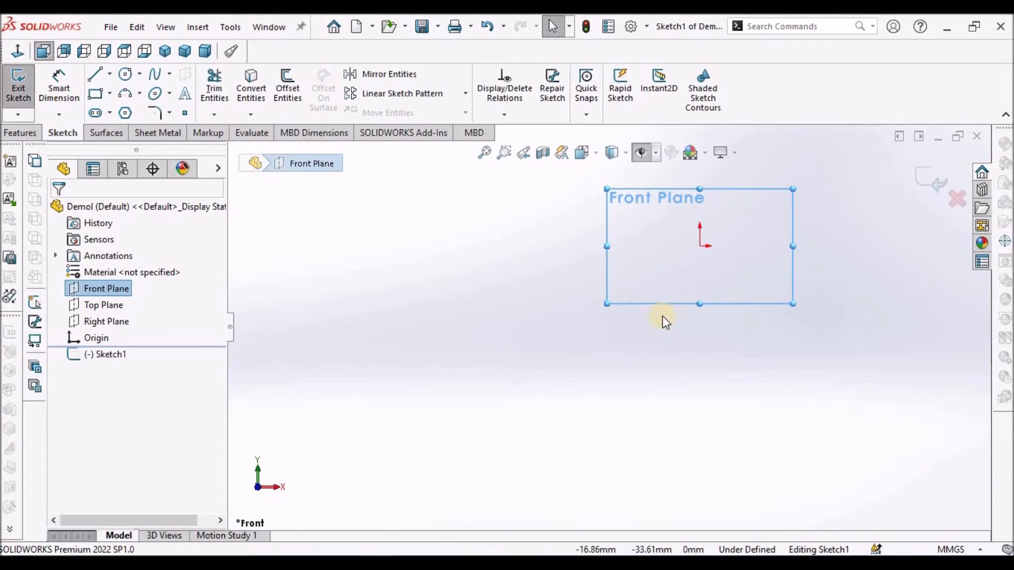
Step: Sketch a circle centred on the origin and dimension its diameter to 50 mm
click(126, 74)
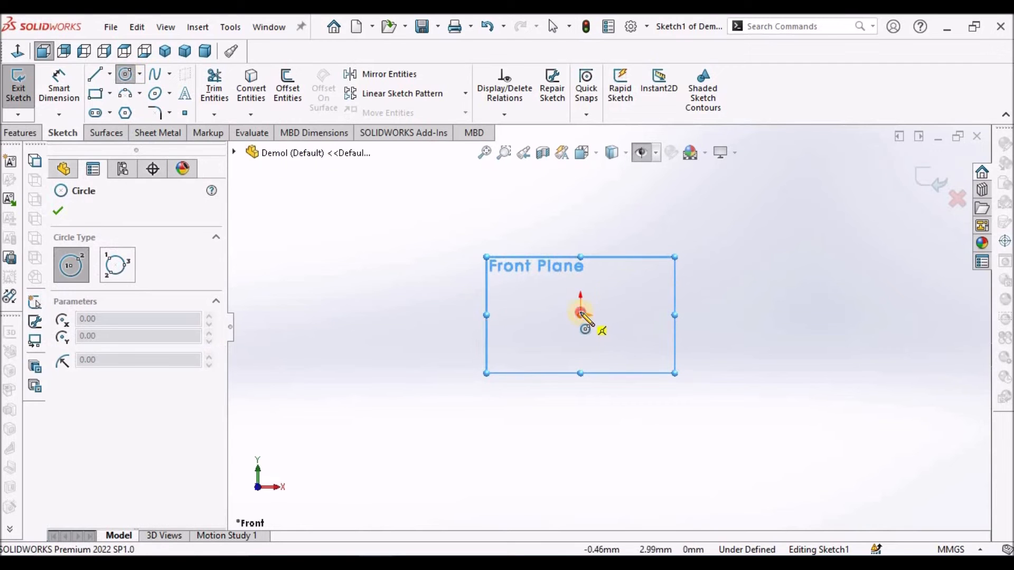
click(581, 315)
click(633, 271)
right_click(534, 210)
click(560, 217)
click(74, 105)
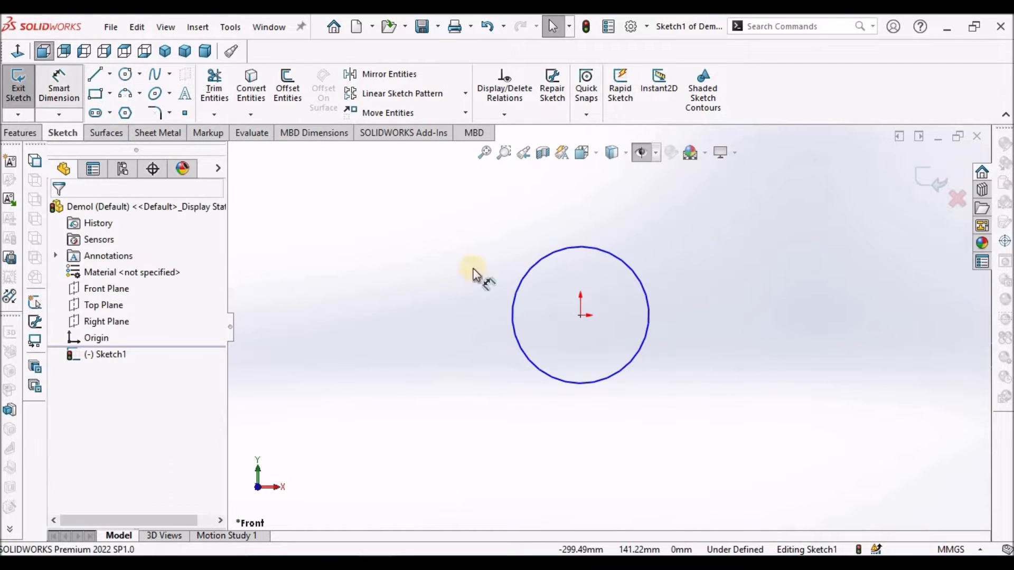
click(708, 255)
text(50)
key(Return)
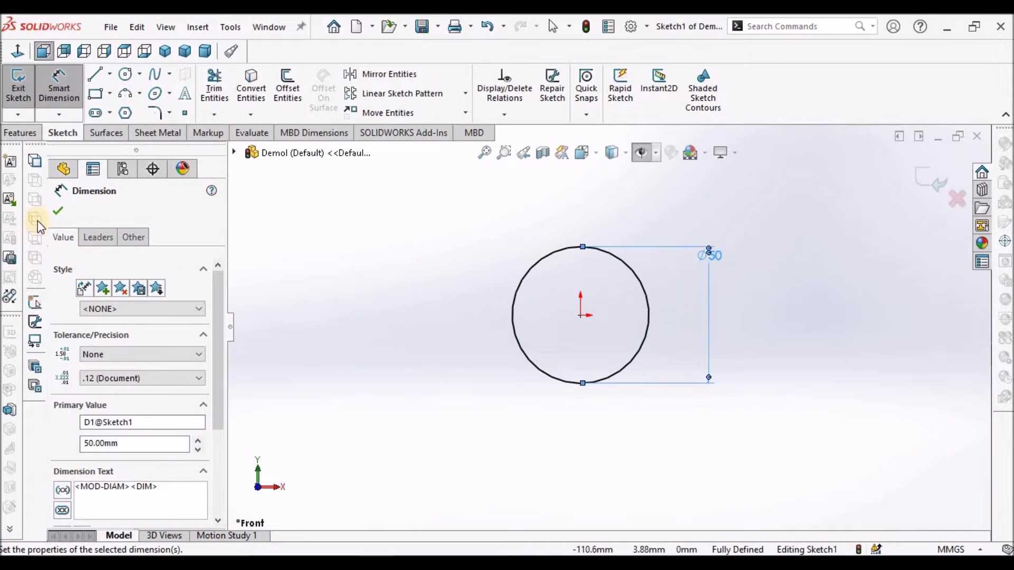
click(55, 211)
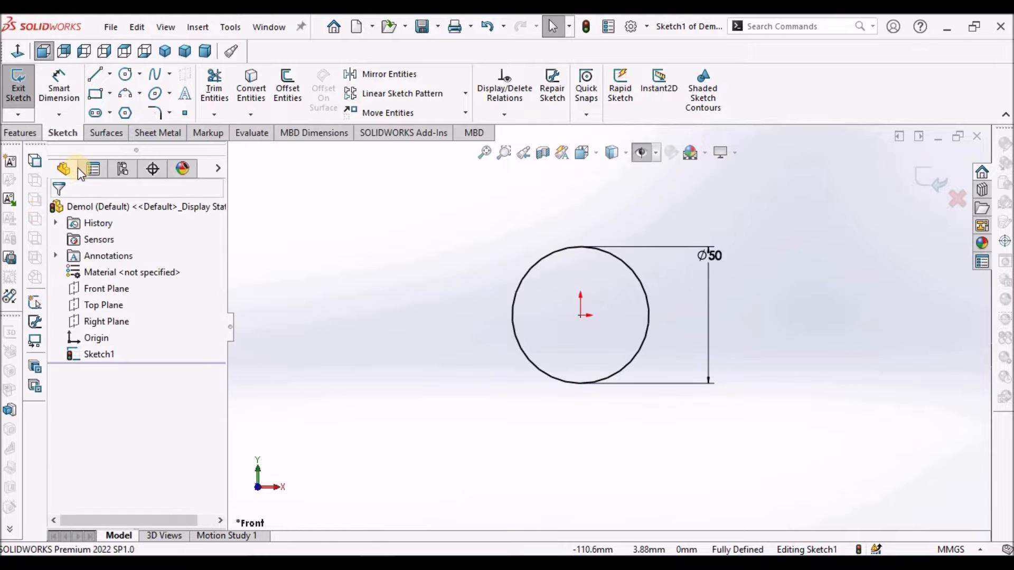
Step: Extrude the circle as a blind boss 500 mm deep and save the part
click(19, 133)
click(25, 86)
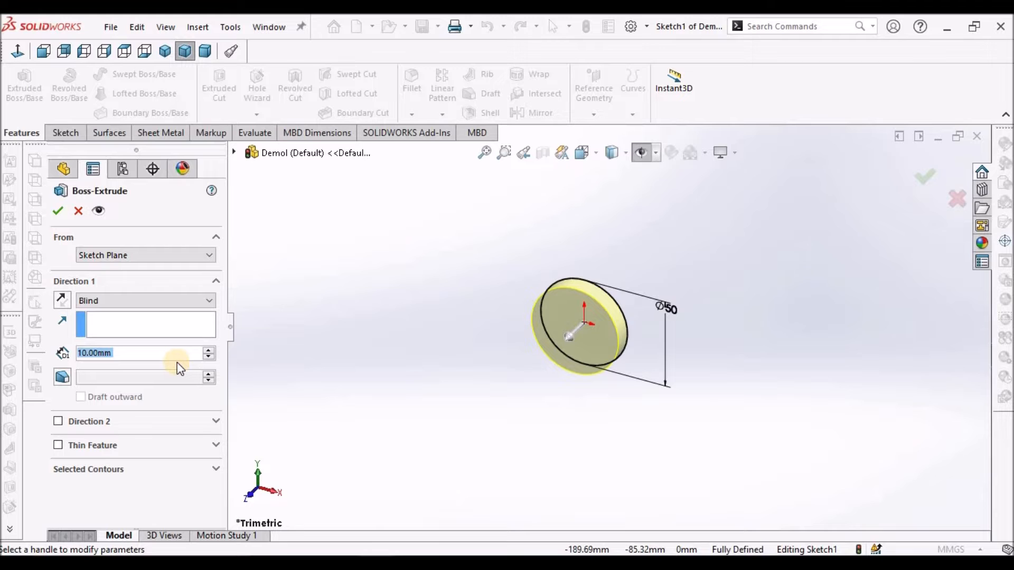
text(500)
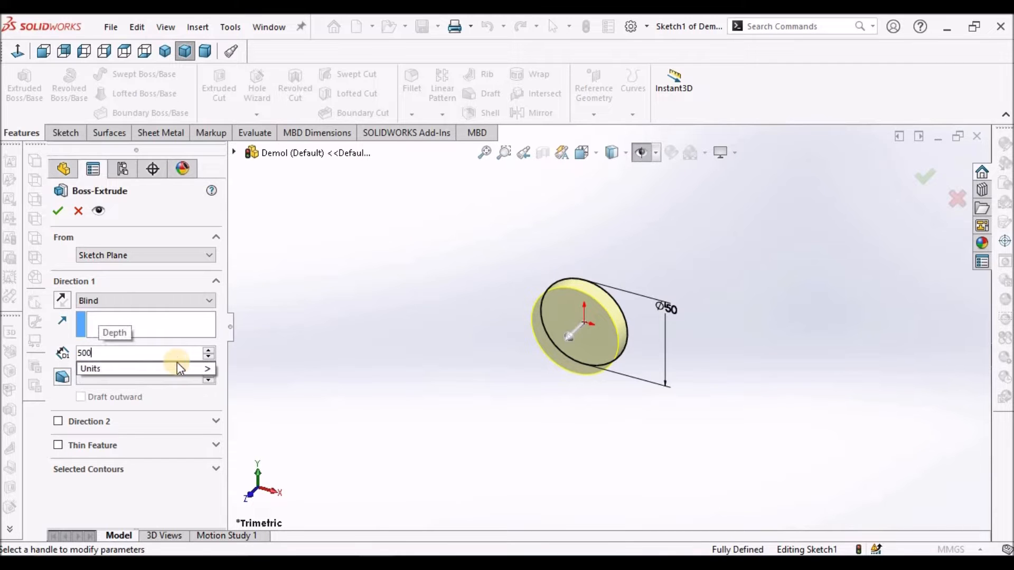
key(Return)
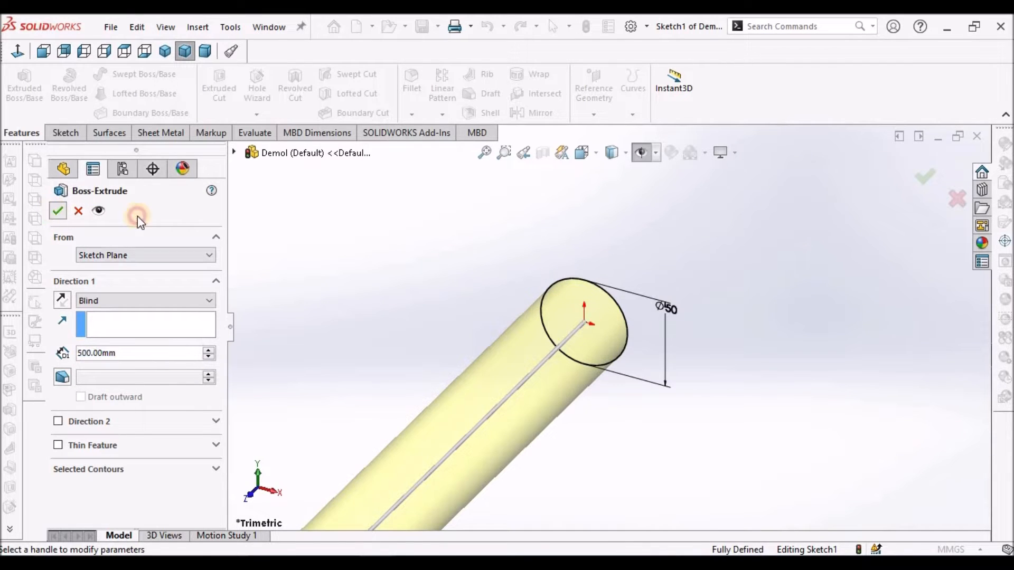
click(53, 209)
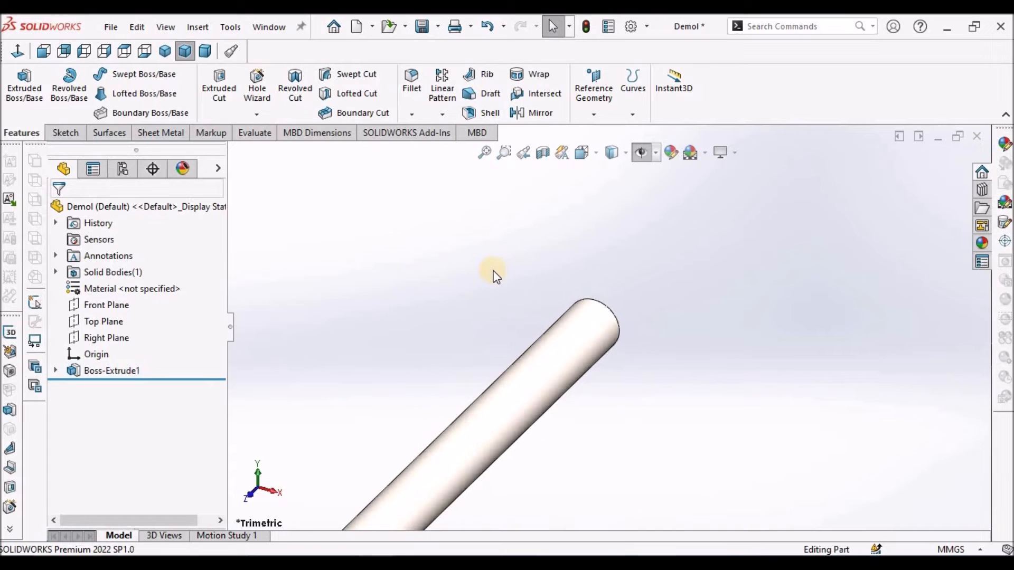
scroll(532, 281, up, 5)
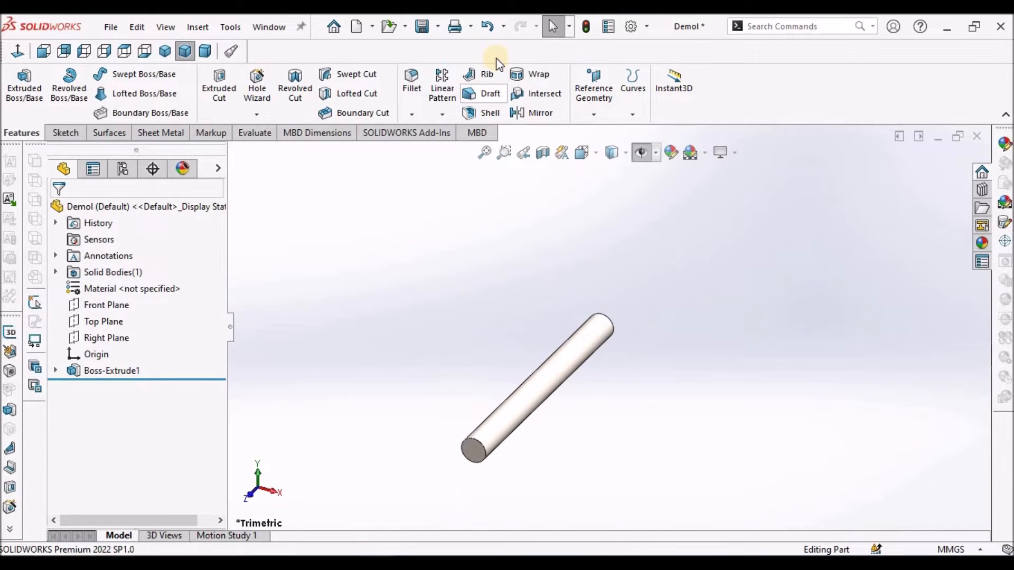
click(422, 27)
Step: Start a sketch on the cylinder's front end face and convert its circular edge into a sketch circle
scroll(502, 448, down, 2)
click(469, 430)
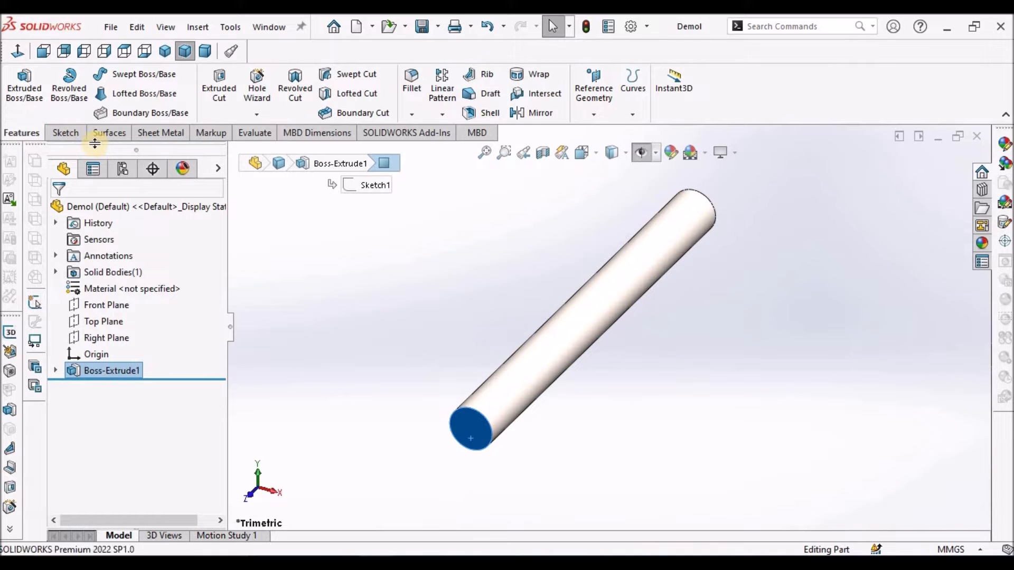
click(64, 132)
click(18, 83)
scroll(698, 381, up, 3)
middle_drag(699, 381, 675, 418)
scroll(675, 417, up, 4)
click(419, 261)
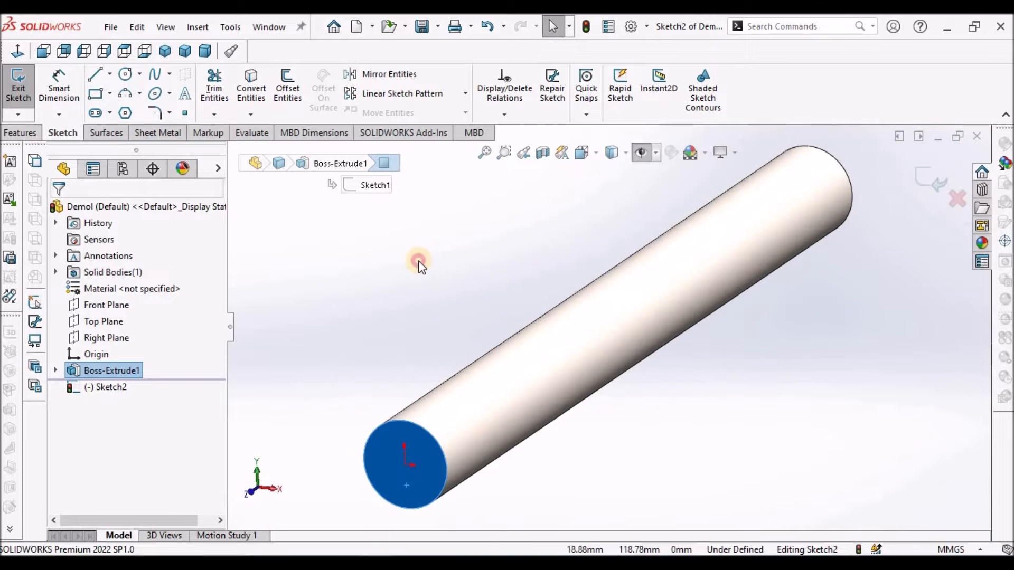
click(397, 420)
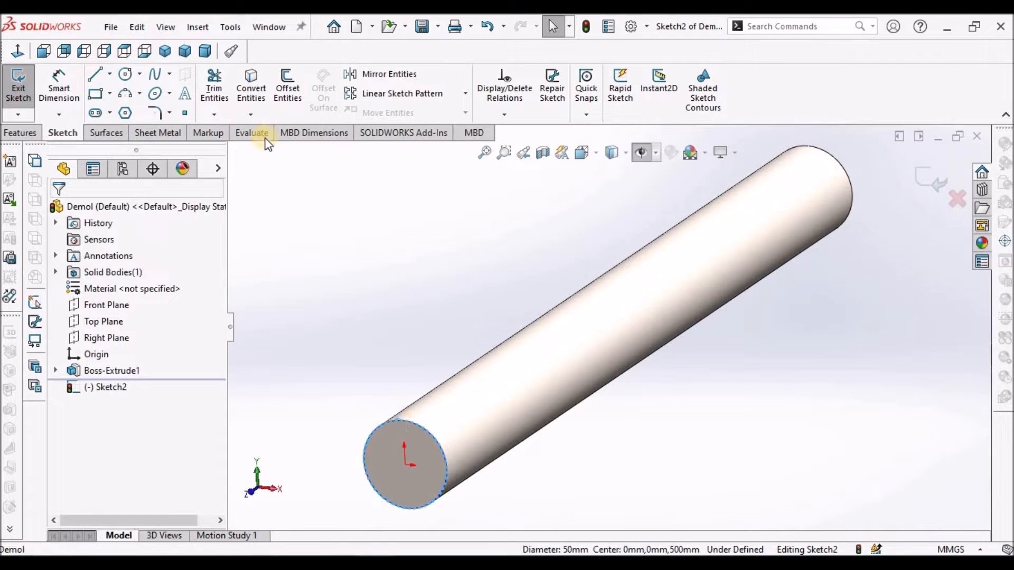
click(251, 90)
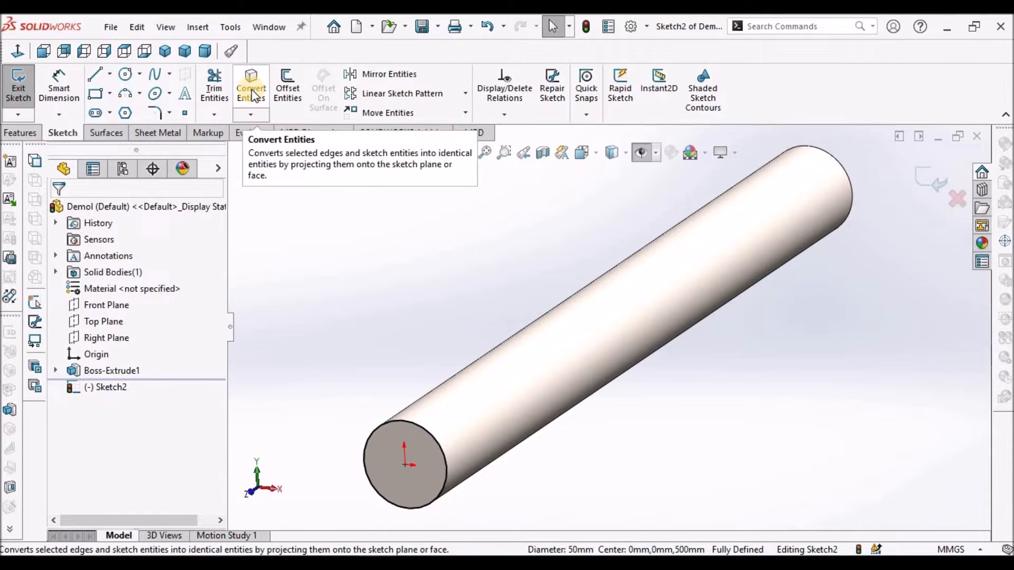
Step: Create a clockwise constant-pitch helix from the converted circle with 50 mm pitch, 10 revolutions, 0° start angle and reversed direction
click(24, 133)
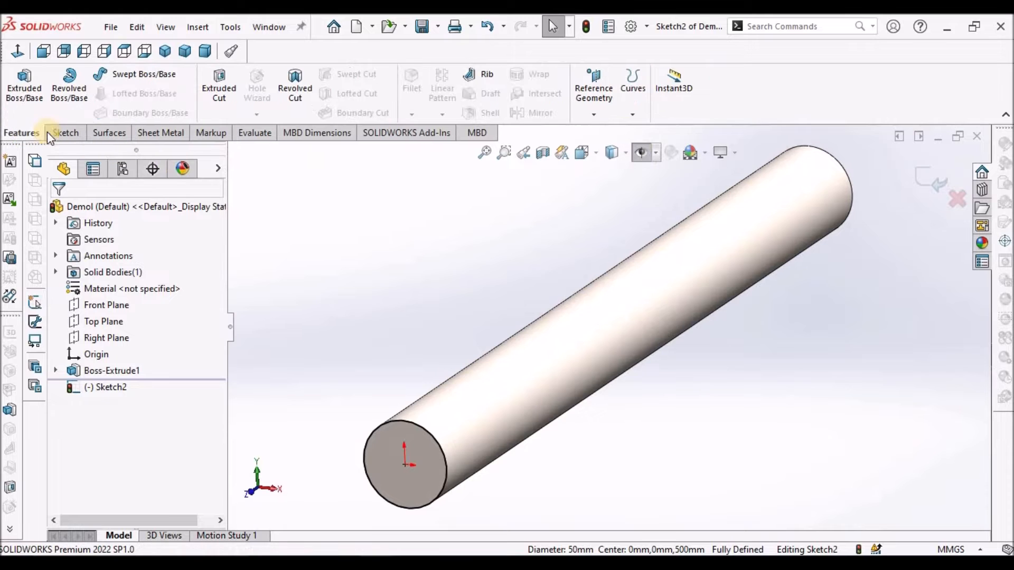
click(639, 116)
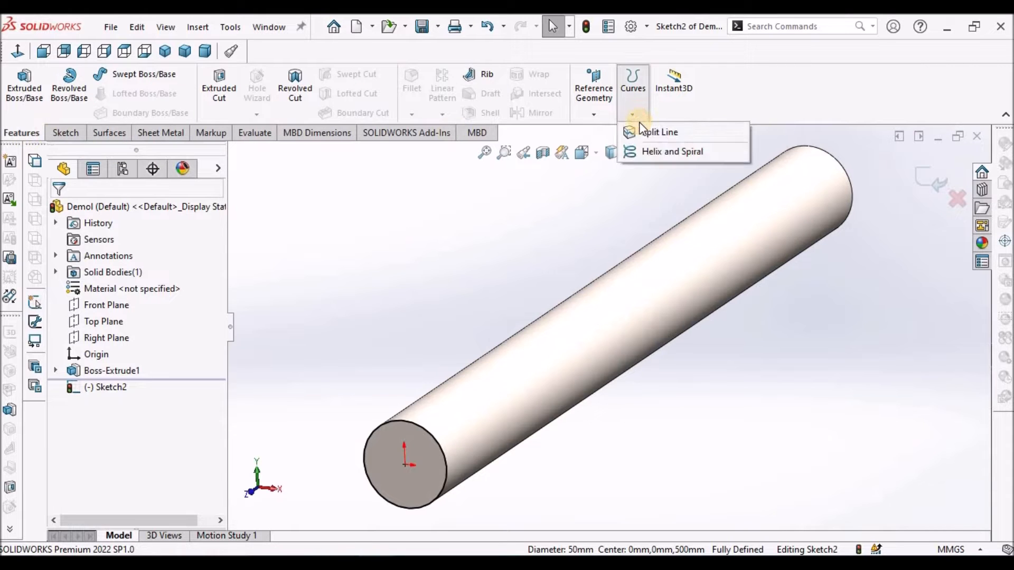
click(657, 154)
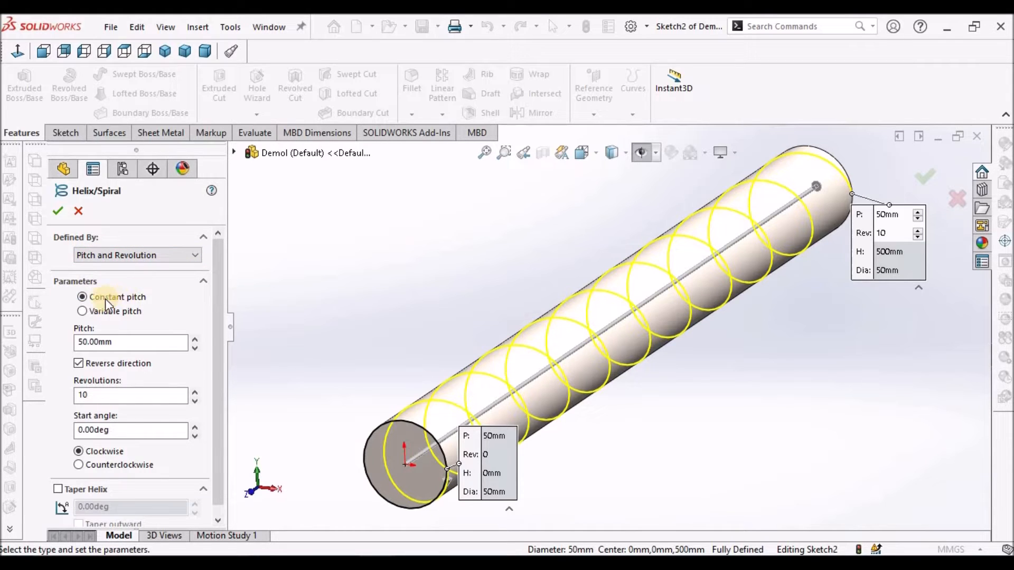
drag(109, 343, 59, 342)
click(119, 398)
click(57, 213)
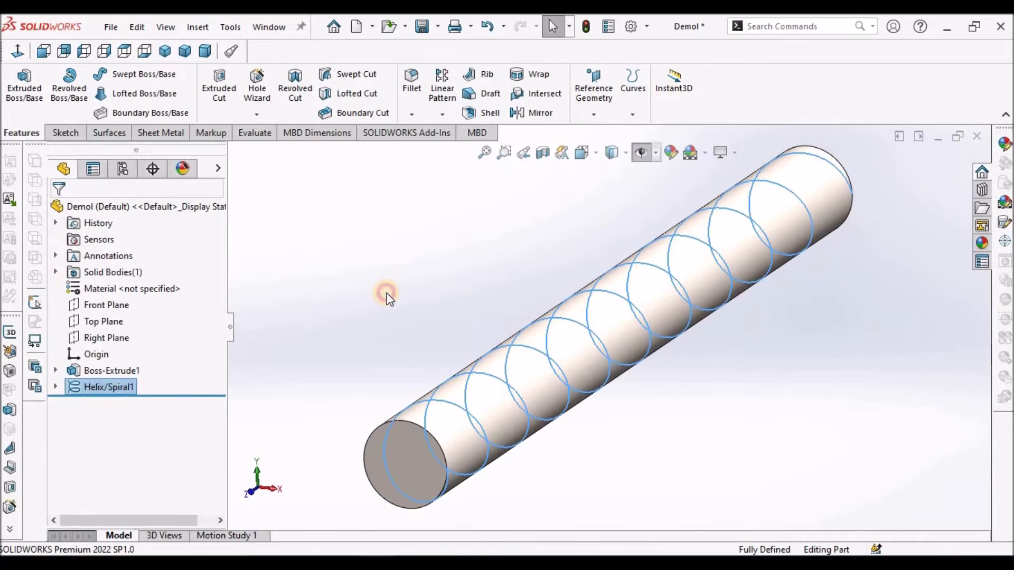
Step: Turn off the hiding of all item types to display the helix curve on the cylinder
scroll(588, 379, up, 3)
scroll(599, 356, down, 3)
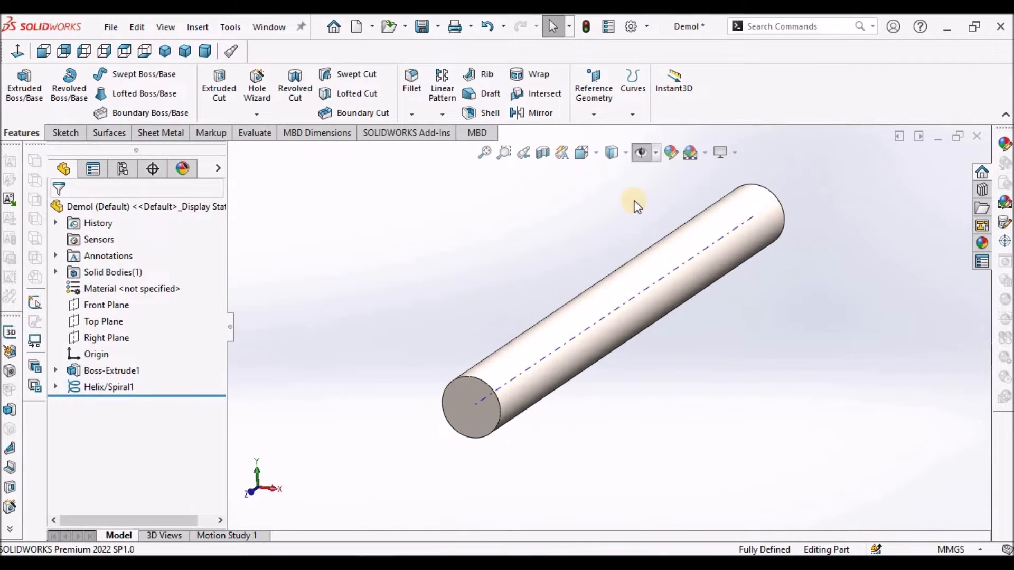
click(642, 152)
scroll(624, 300, down, 2)
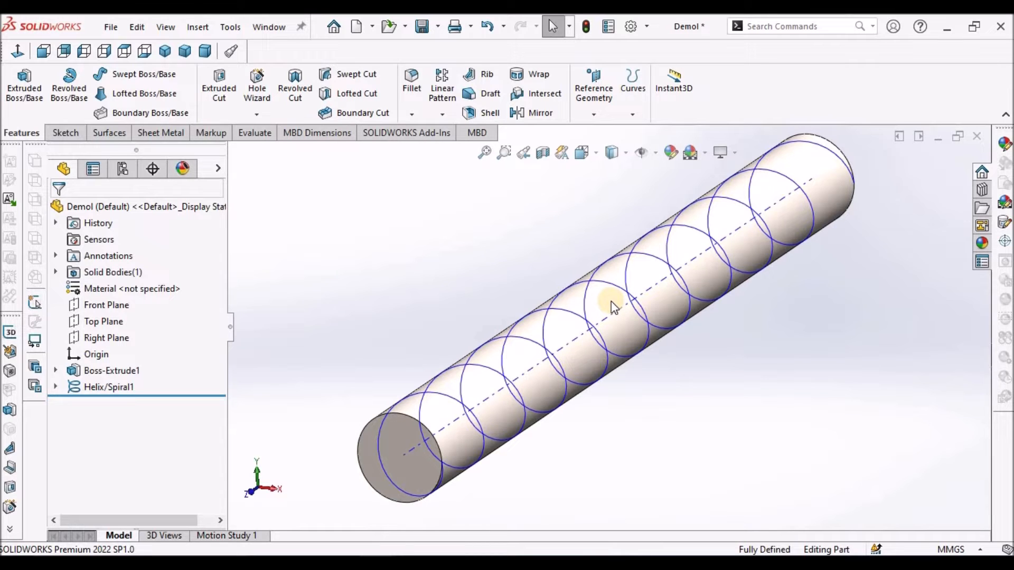
Step: Start a reference plane with the helix as its first reference, perpendicular to the curve
click(613, 82)
click(607, 132)
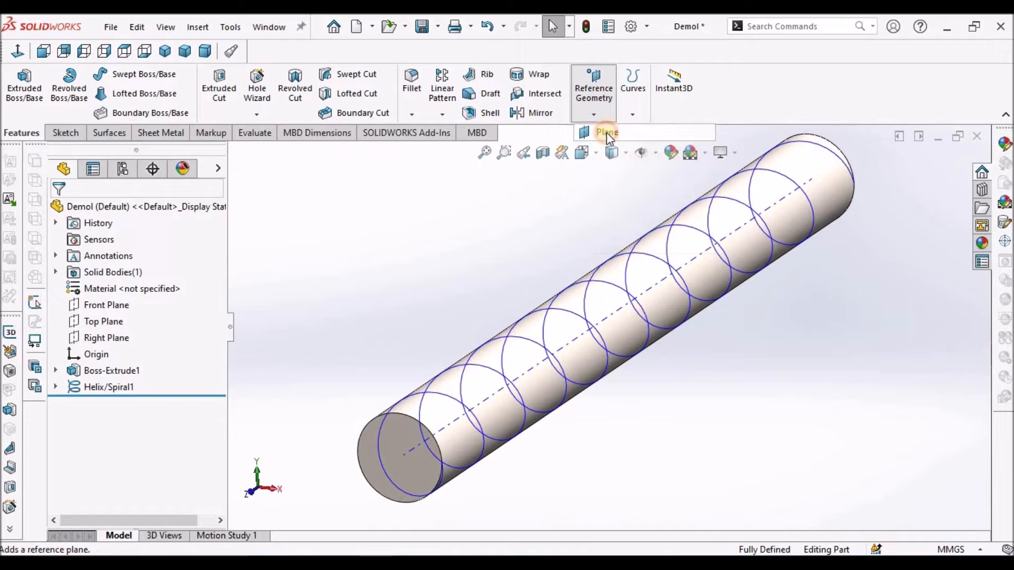
click(440, 395)
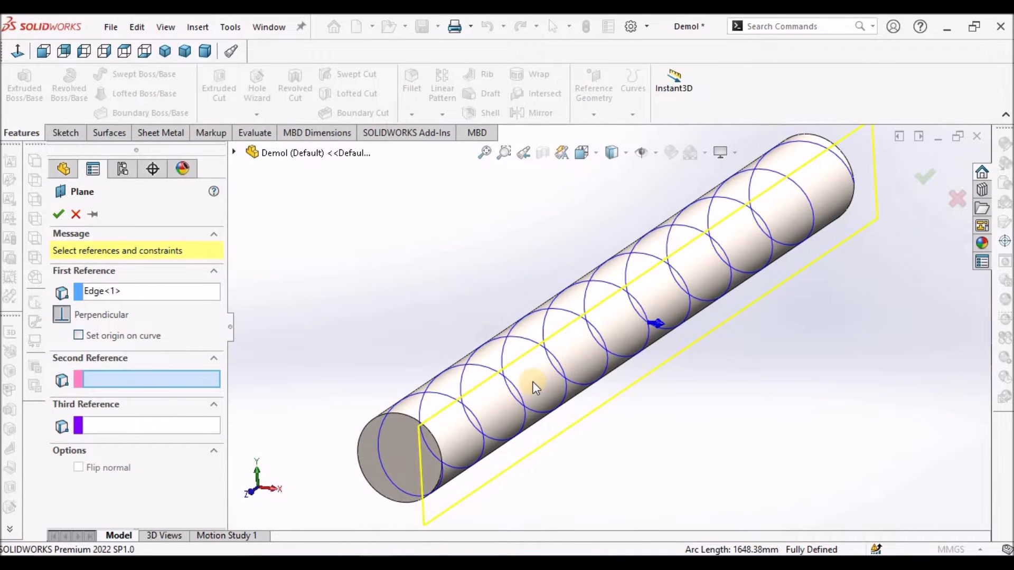
middle_drag(606, 347, 550, 385)
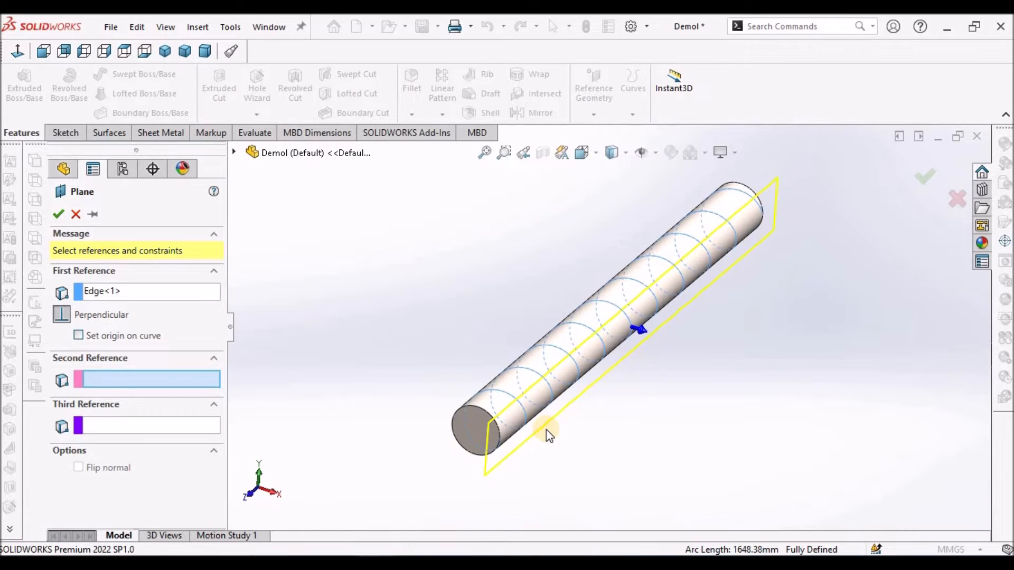
scroll(546, 429, down, 2)
Step: Set the helix's end point on the cylinder's front face as the coincident second reference and create the plane
click(130, 376)
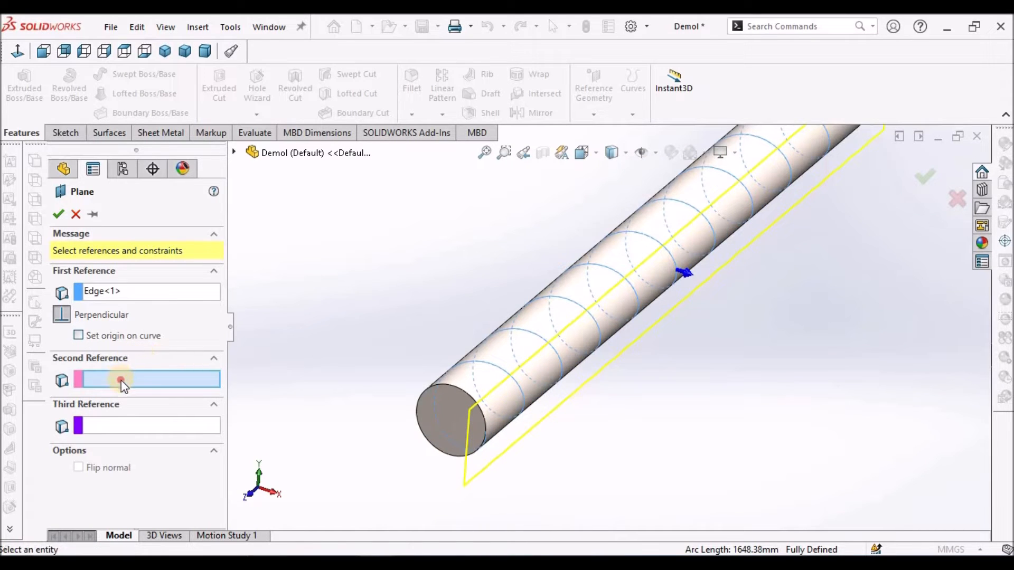
scroll(512, 414, down, 3)
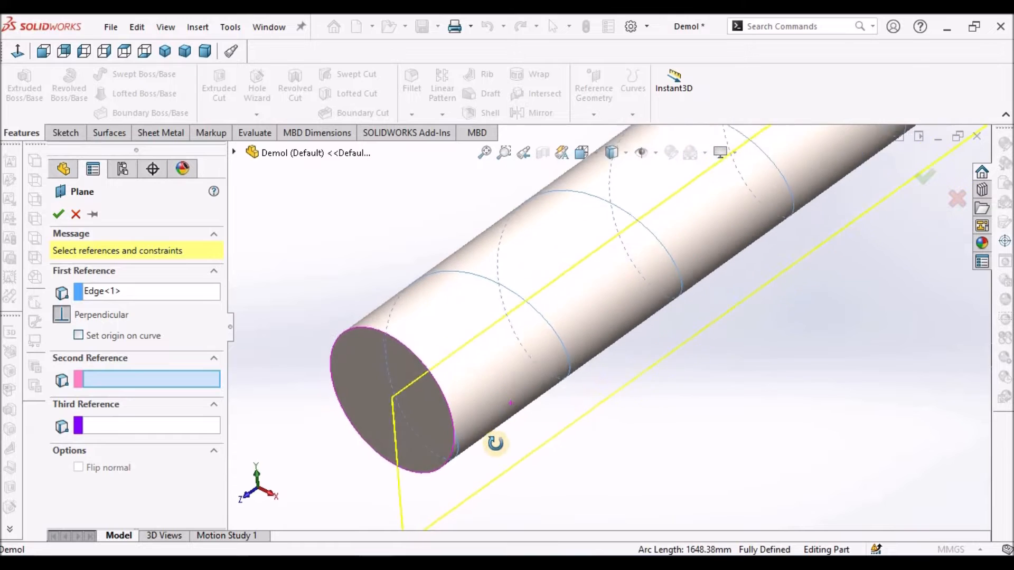
scroll(454, 433, down, 2)
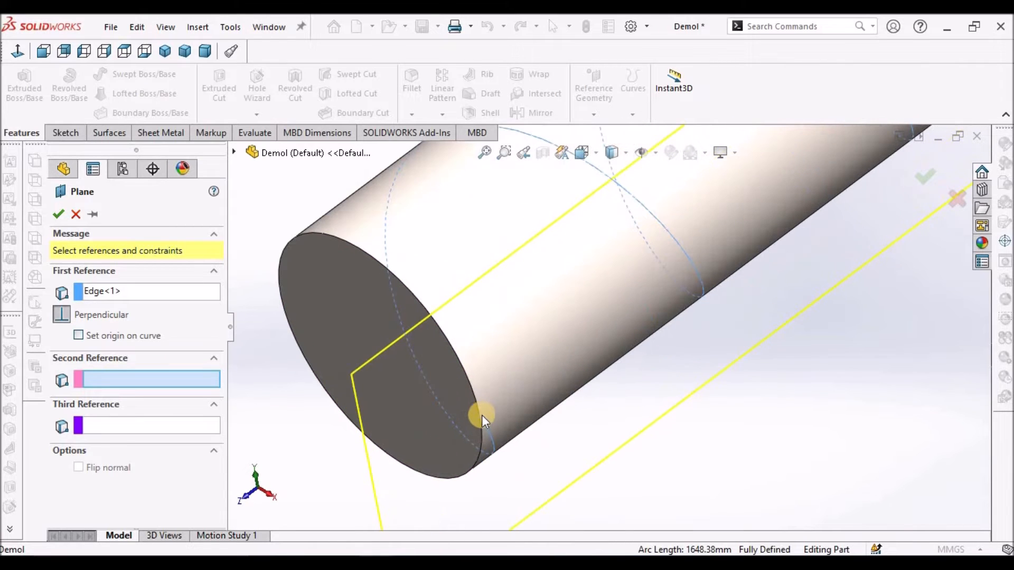
click(482, 417)
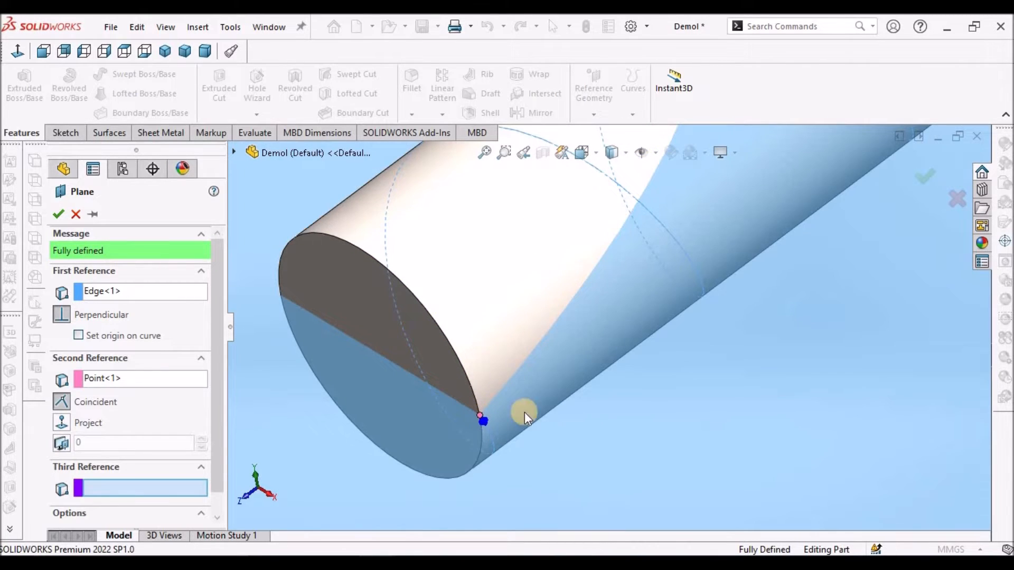
scroll(524, 412, up, 3)
scroll(813, 409, up, 3)
middle_drag(814, 409, 664, 363)
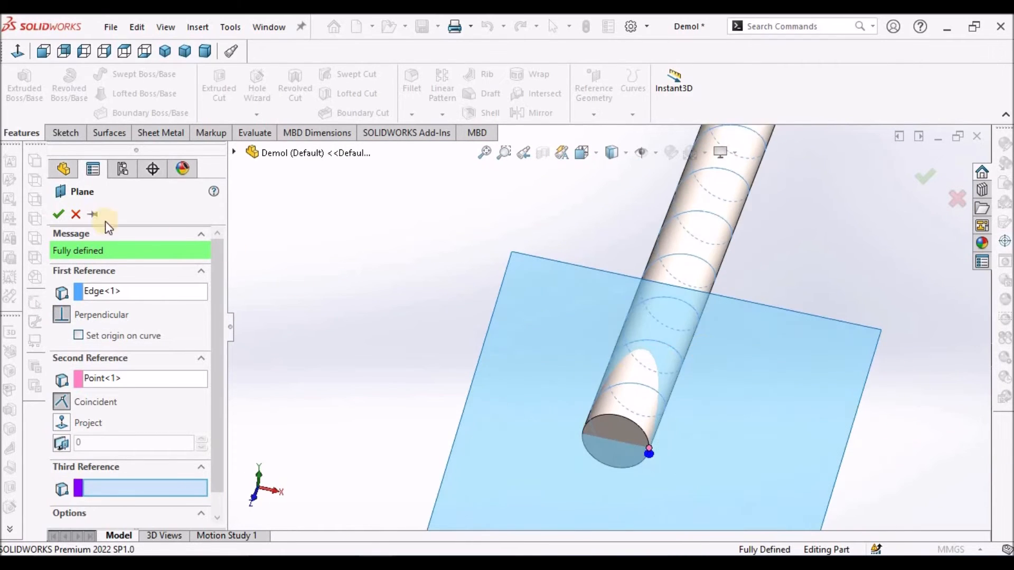
click(59, 214)
Step: Start a sketch on the plane at the helix's end and change the model display style to wireframe
scroll(604, 363, up, 3)
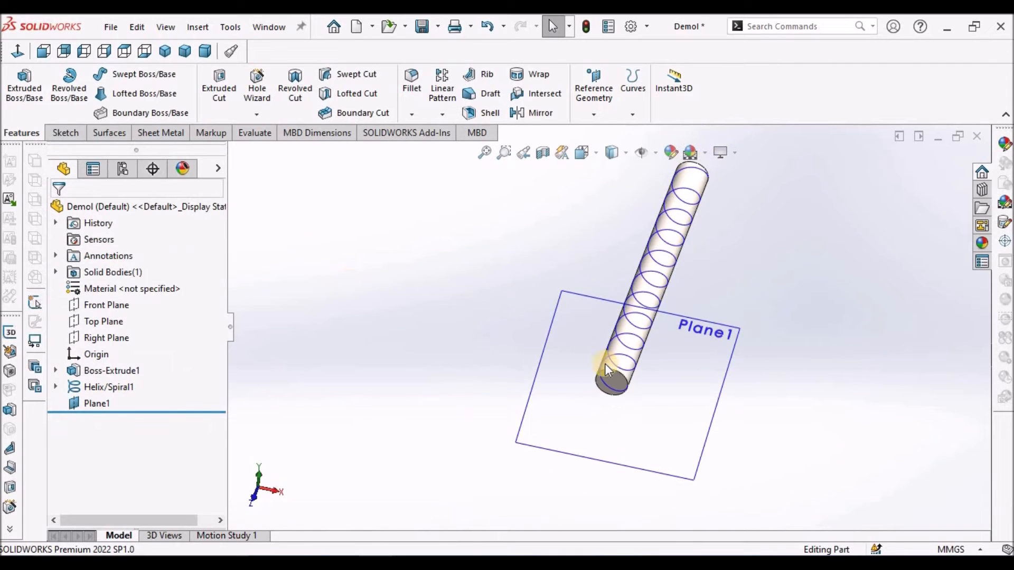
click(665, 404)
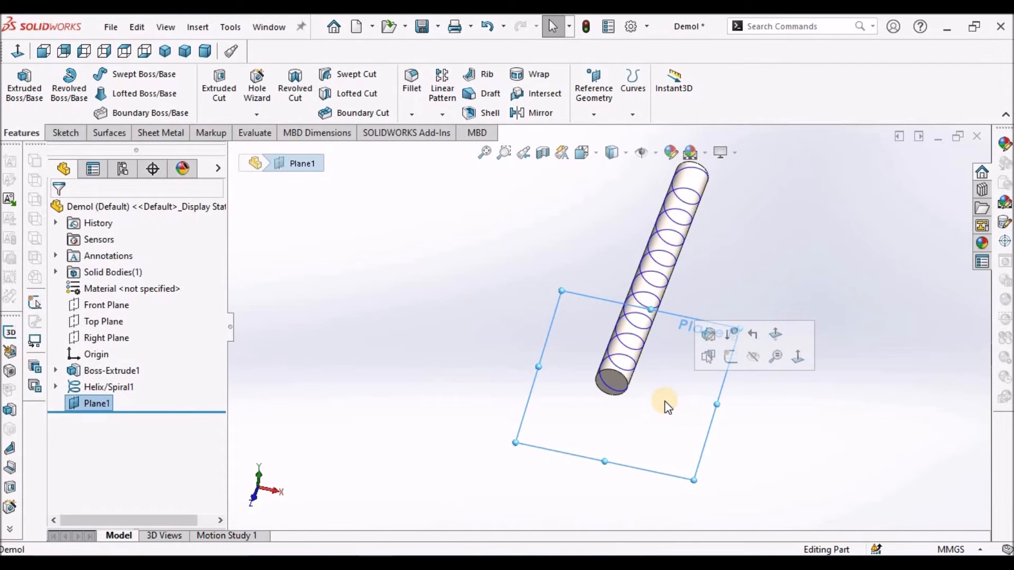
click(64, 134)
click(18, 84)
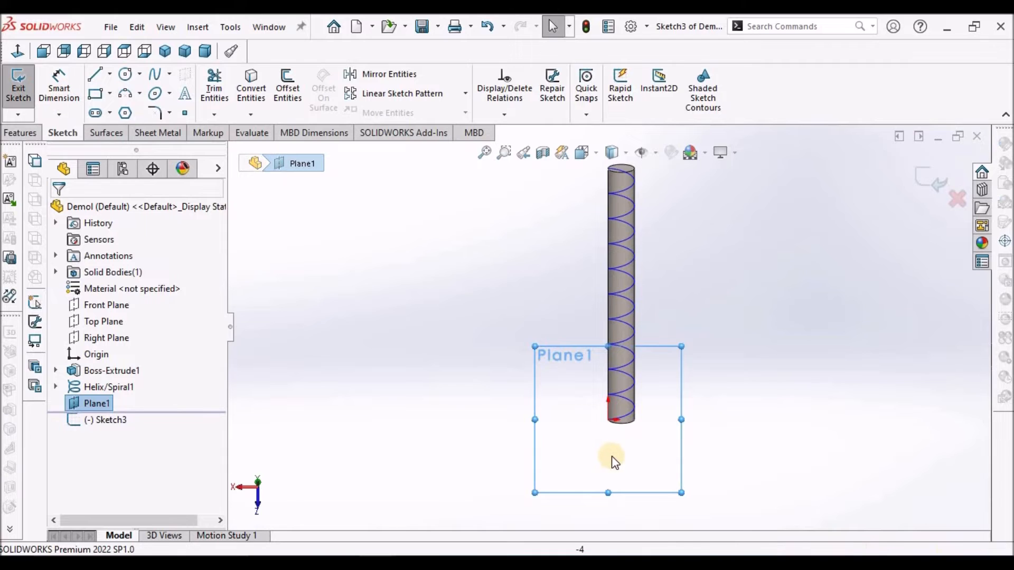
click(625, 153)
click(615, 259)
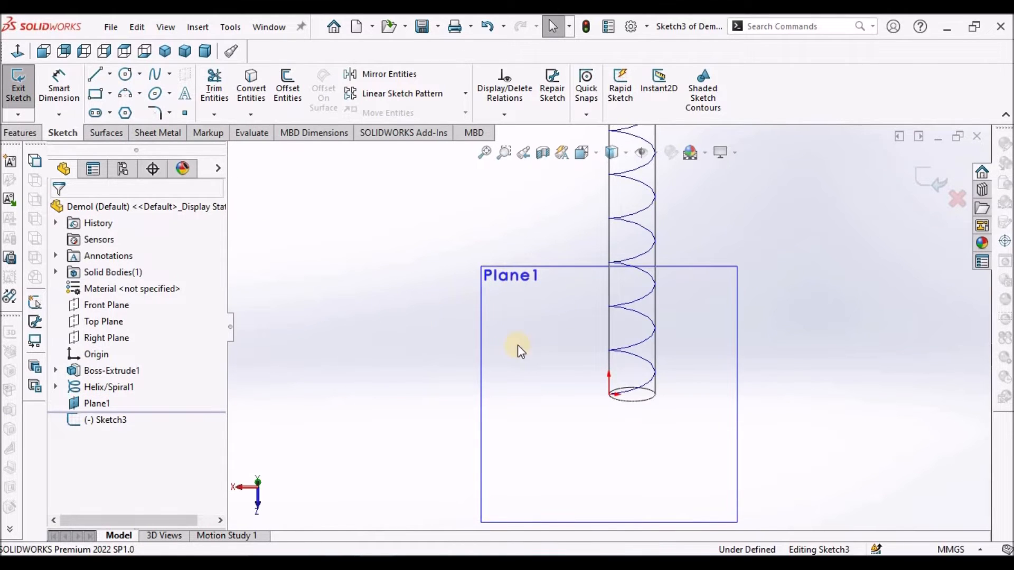
Step: Sketch a corner rectangle on the helix-end plane, beside the lower end of the cylinder
scroll(571, 323, down, 2)
click(89, 96)
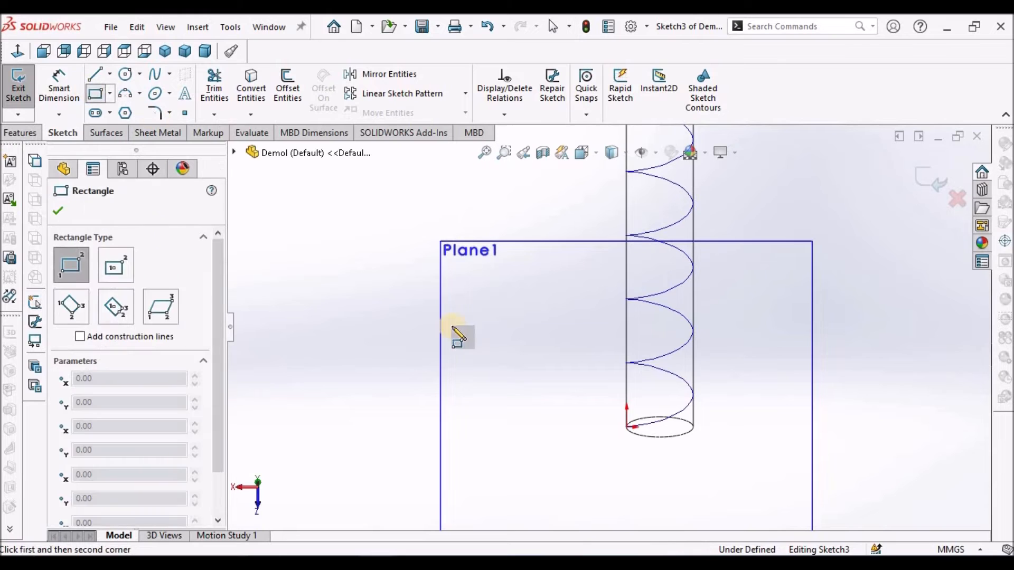
click(505, 393)
click(590, 435)
right_click(364, 314)
click(397, 344)
scroll(596, 438, down, 5)
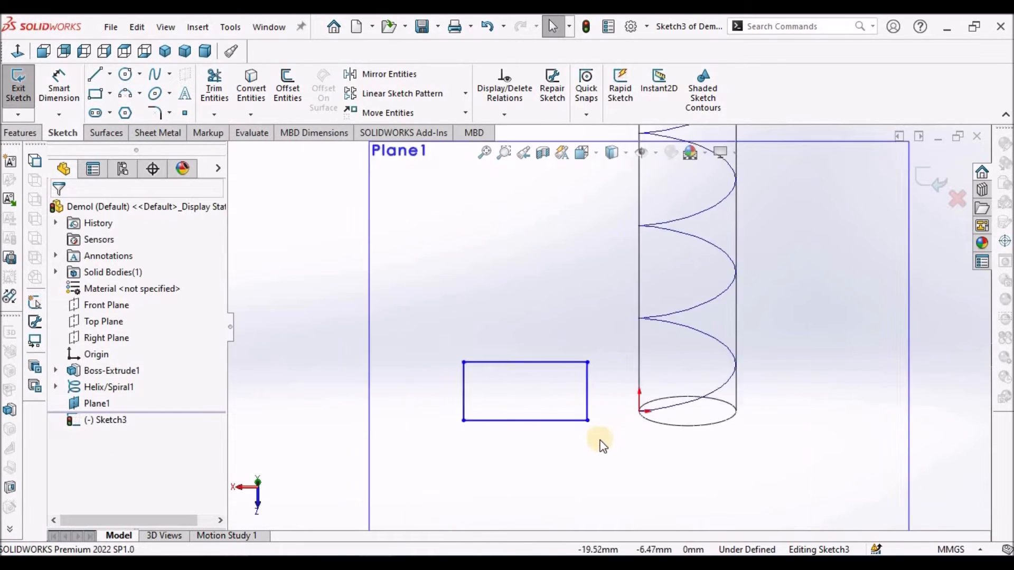
Step: Attach the rectangle's nearest lower corner to the sketch origin at the helix's end, making it about 90 by 25 mm
drag(567, 398, 658, 382)
click(627, 436)
scroll(608, 327, up, 4)
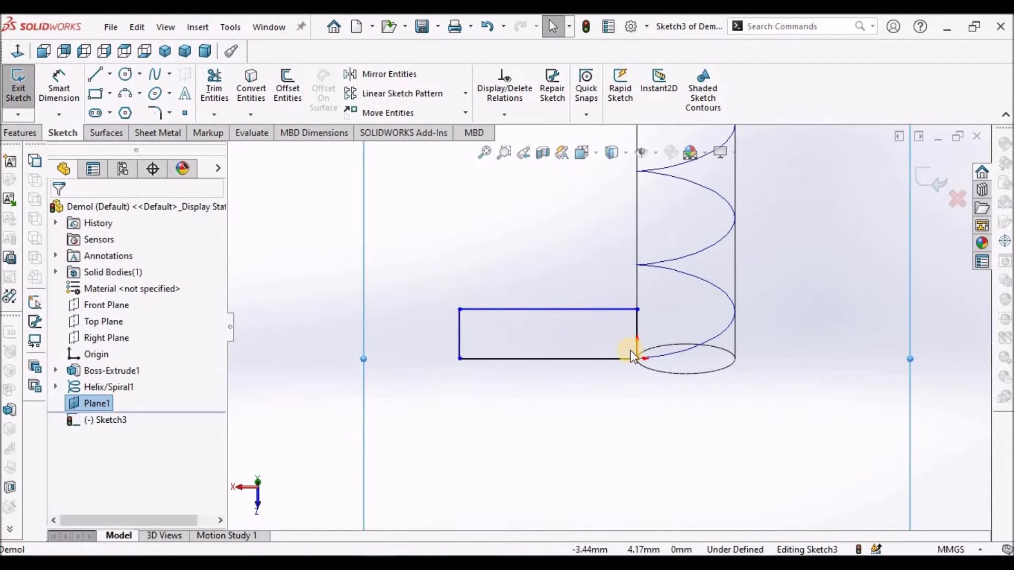
Step: Dimension the rectangle's short vertical side and set its height to 3 mm
click(59, 84)
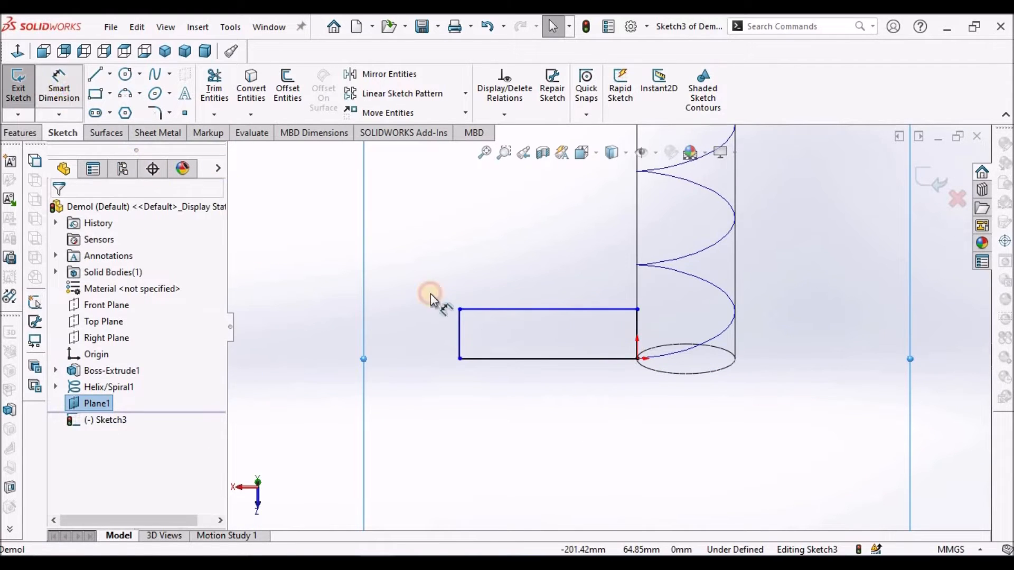
click(456, 329)
click(402, 324)
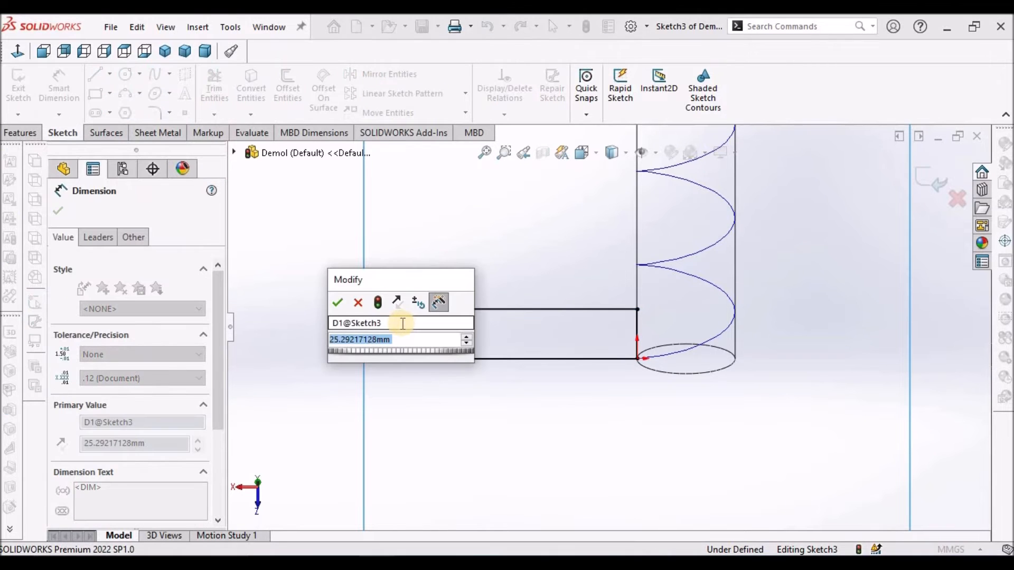
text(3)
key(Return)
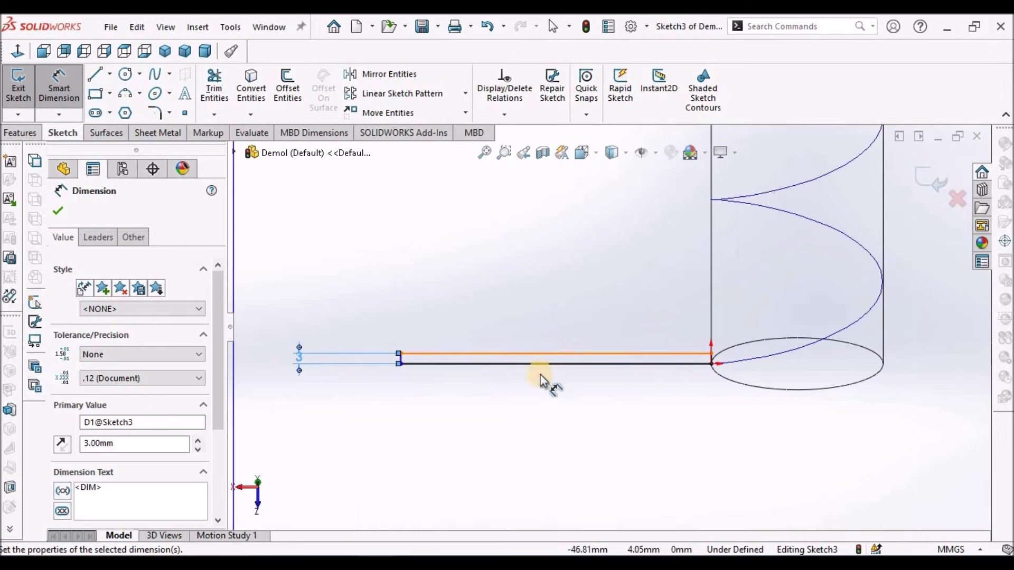
Step: Dimension the rectangle's lower horizontal edge and set its length to 50 mm
click(541, 374)
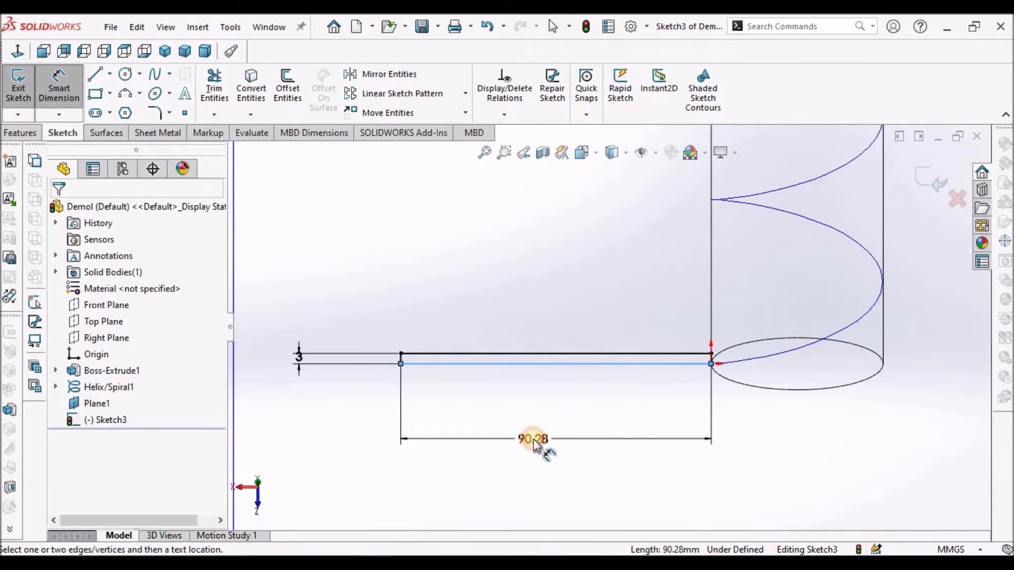
click(532, 437)
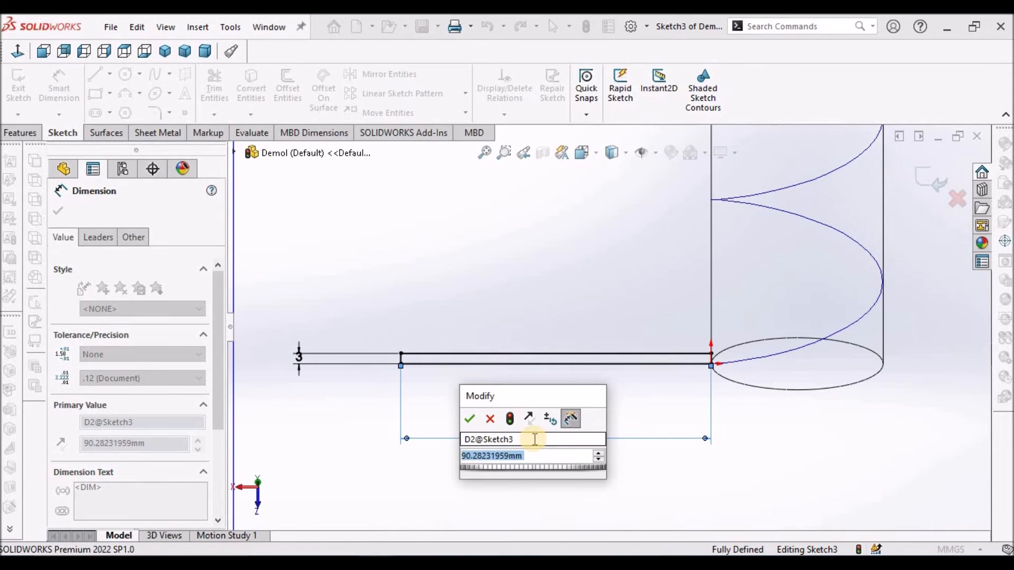
text(50)
key(Return)
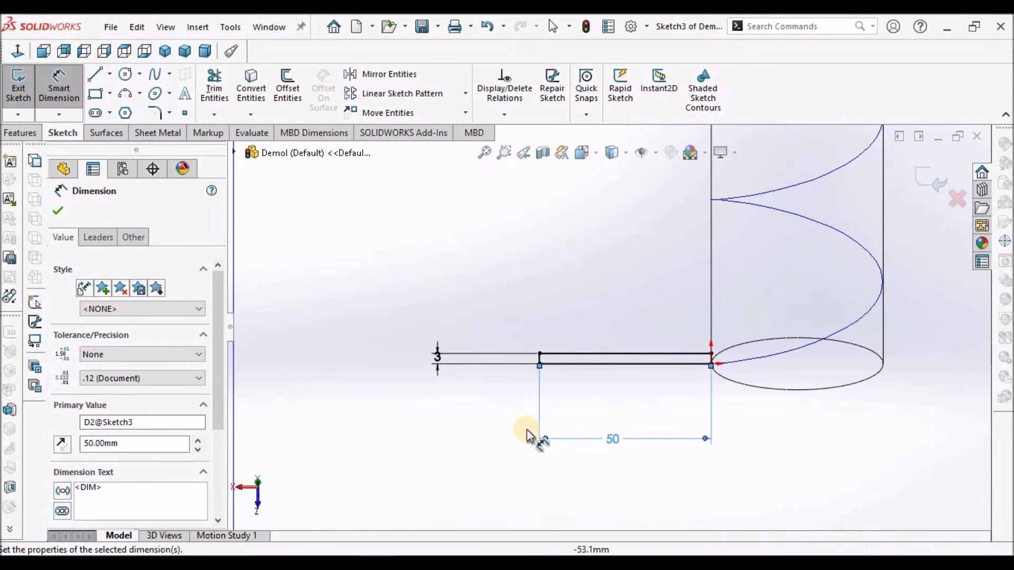
click(57, 210)
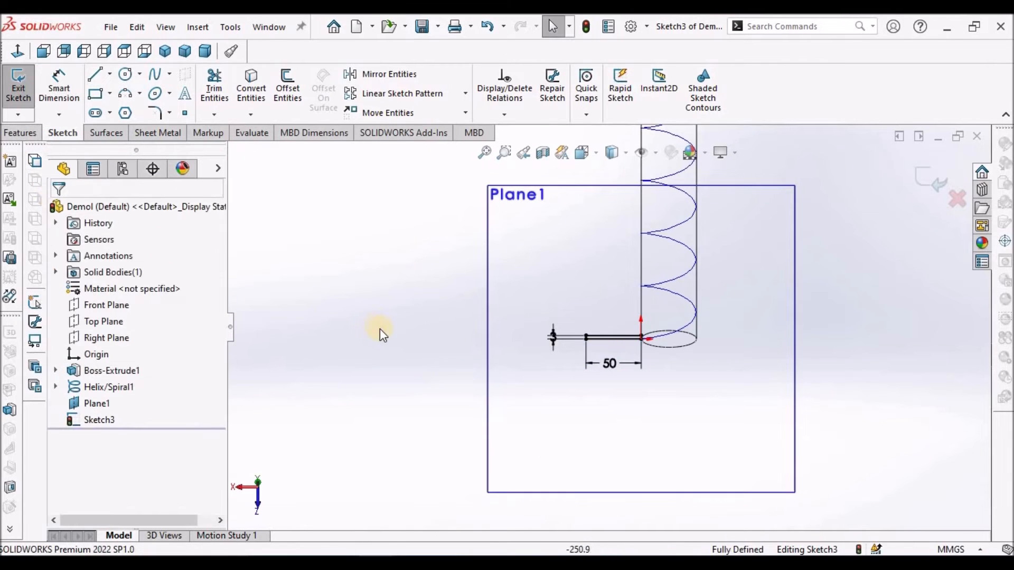
Step: Exit the rectangle sketch and change the model display style to shaded with edges
key(z)
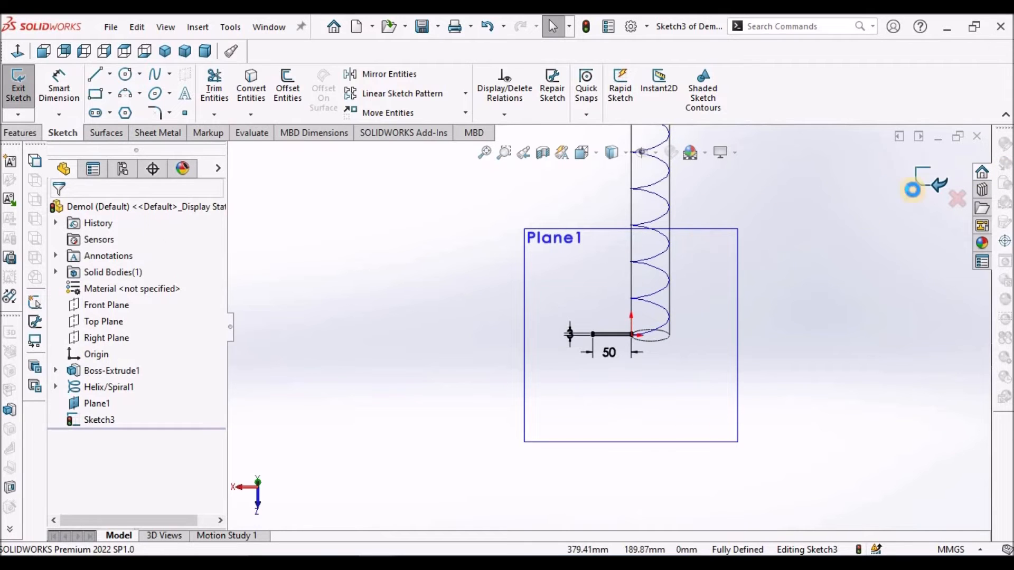
click(912, 190)
scroll(637, 301, down, 4)
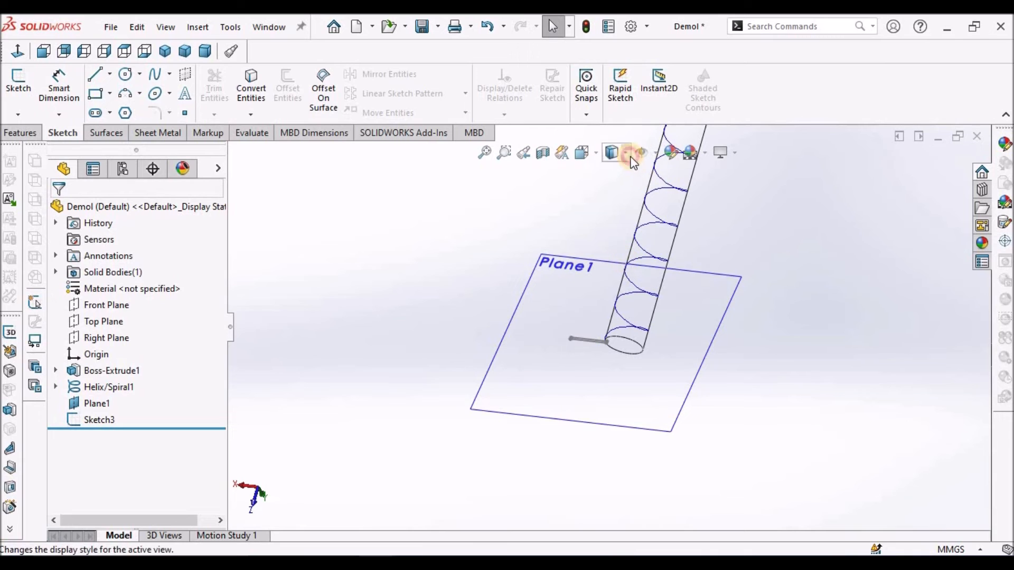
click(612, 153)
click(614, 173)
Step: Start a swept boss with the thin rectangle sketch at the cylinder's end as its profile
scroll(635, 287, up, 2)
scroll(635, 288, up, 2)
middle_drag(663, 295, 607, 394)
scroll(613, 280, down, 5)
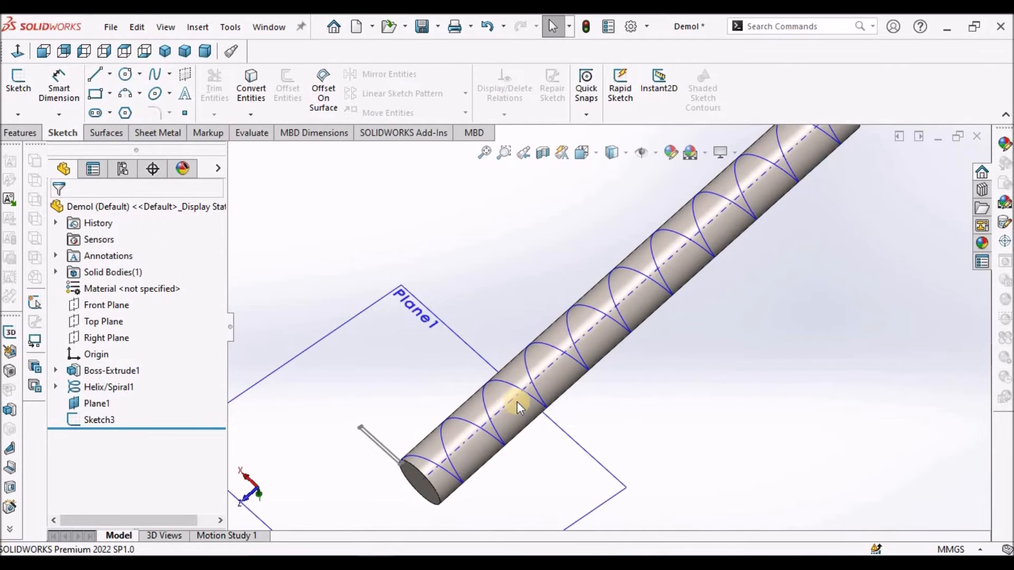
click(12, 135)
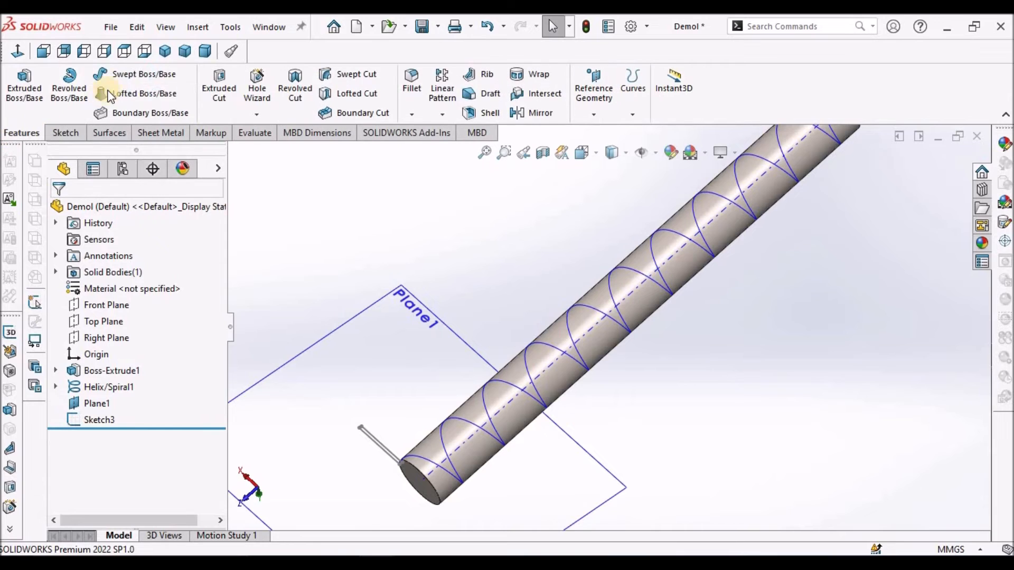
click(136, 77)
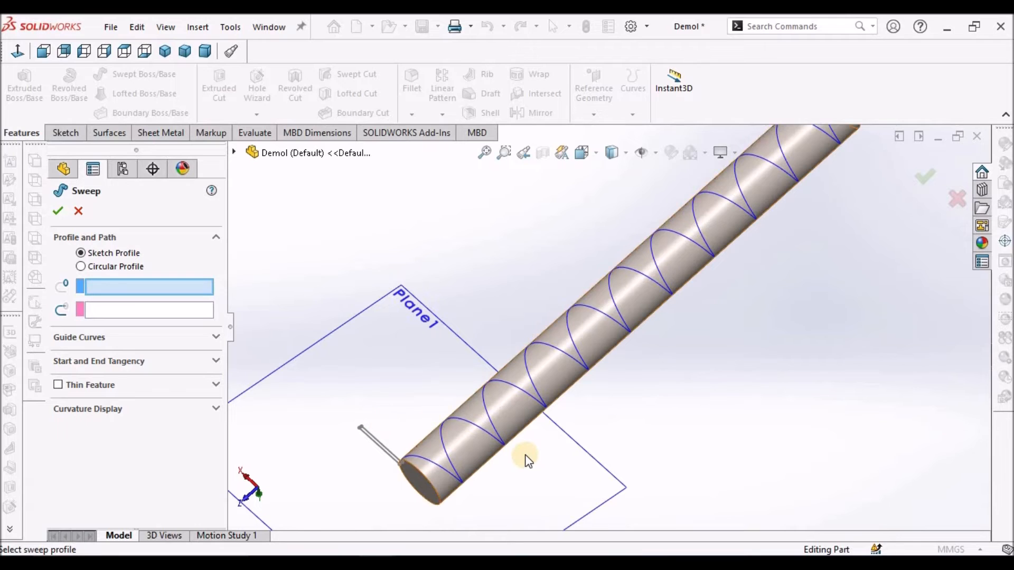
scroll(525, 461, down, 3)
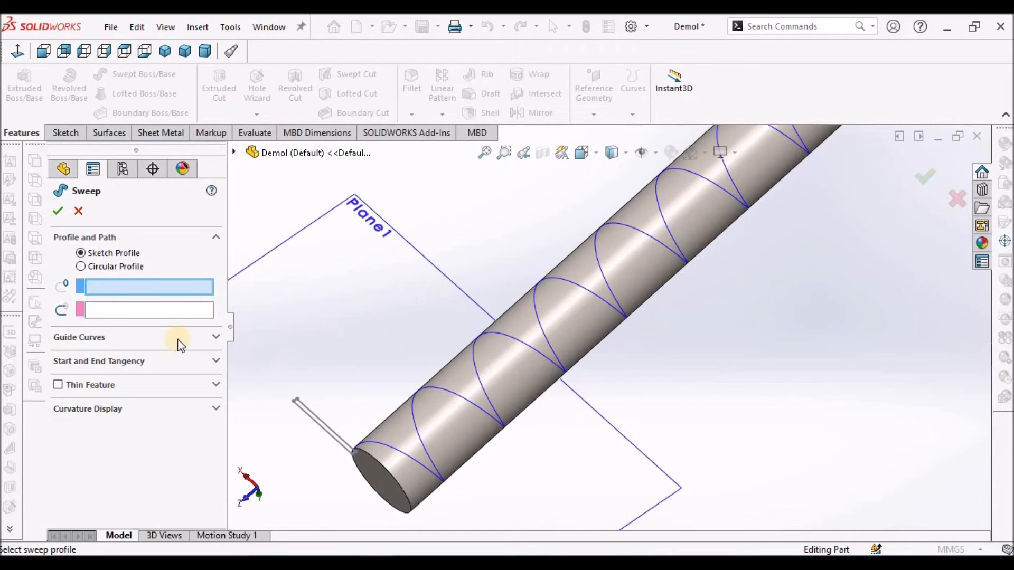
click(326, 430)
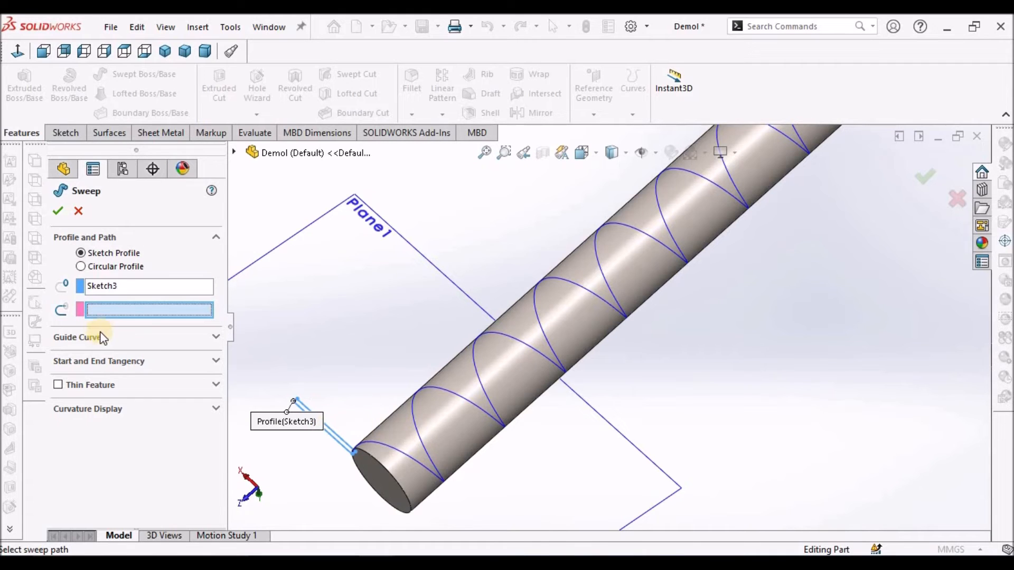
Step: Set the helix around the cylinder as the sweep path and create the swept blade
scroll(456, 412, down, 2)
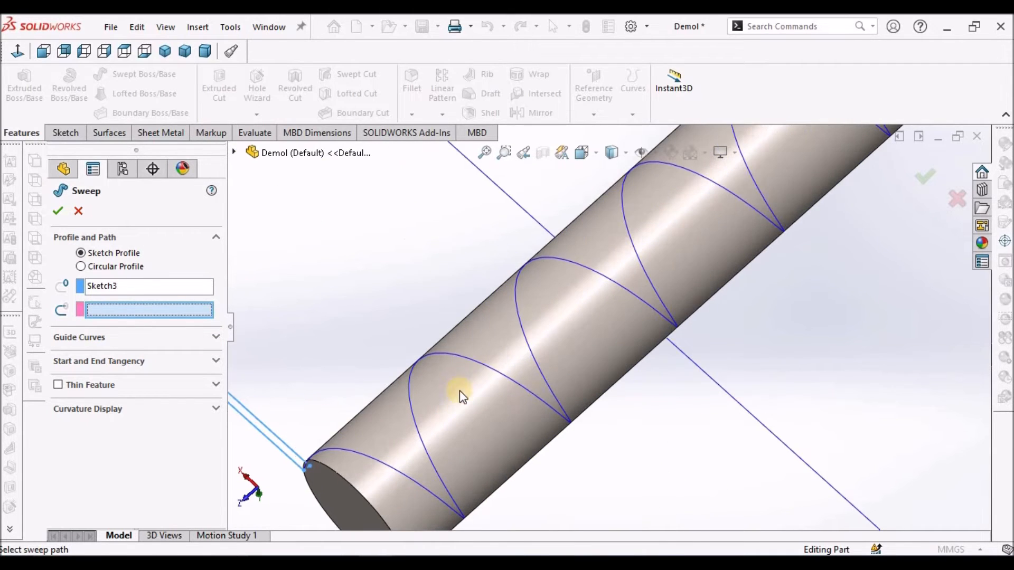
click(462, 358)
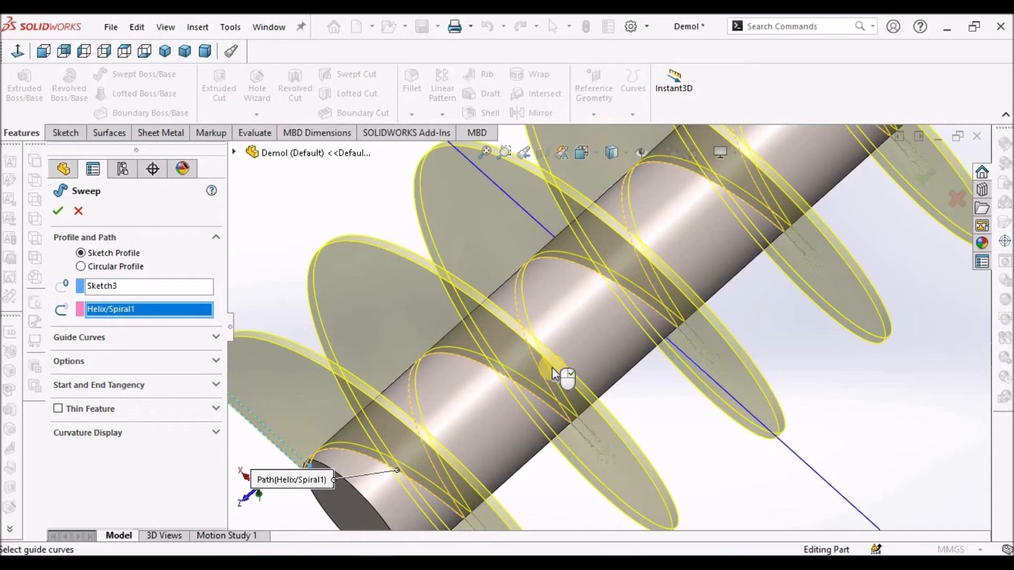
scroll(591, 373, up, 5)
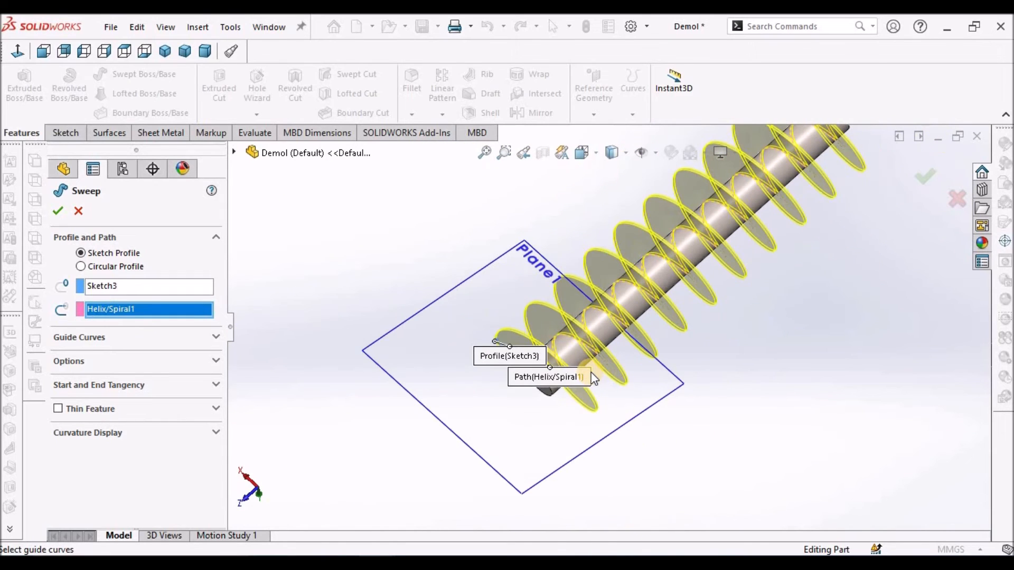
middle_drag(679, 309, 610, 301)
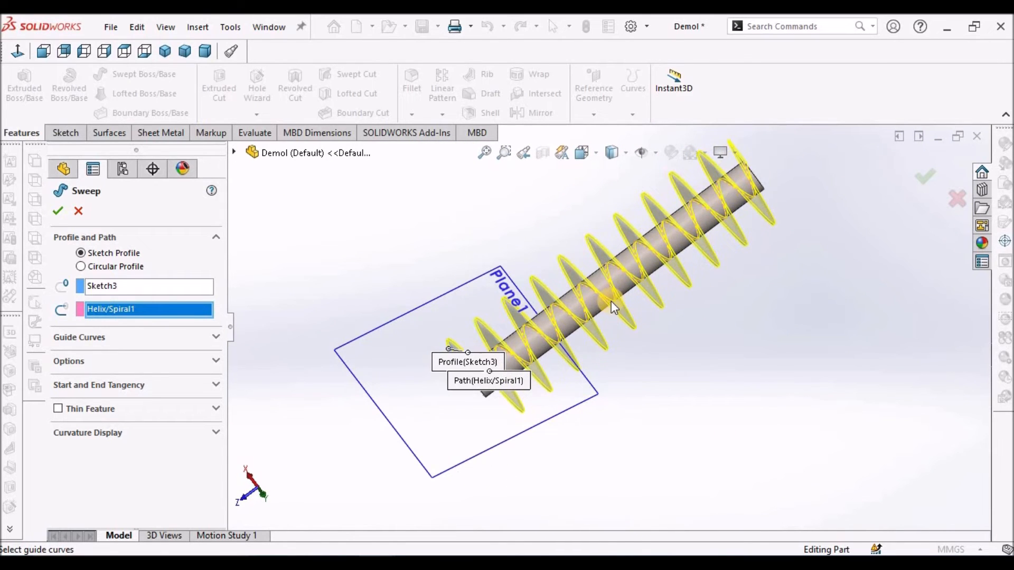
click(55, 212)
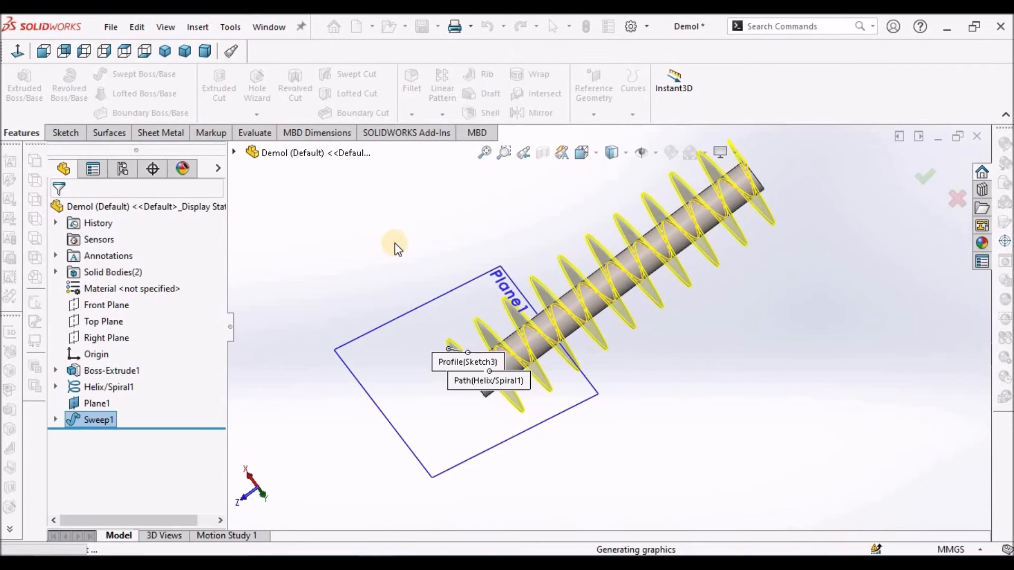
Step: Turn on the hiding of all item types to hide the reference plane and helix curve
click(638, 154)
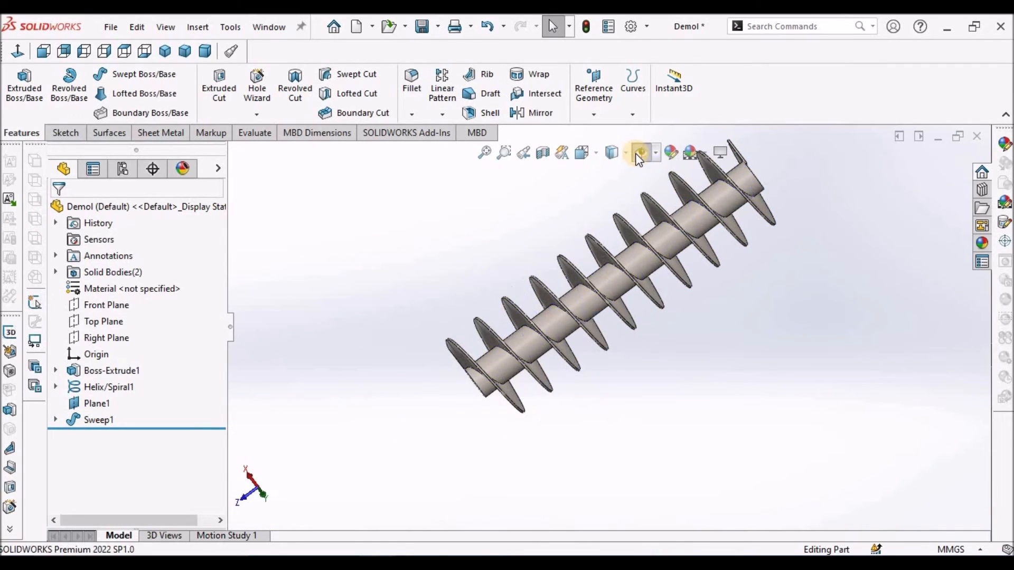
scroll(674, 263, up, 5)
scroll(673, 258, down, 4)
middle_drag(672, 260, 507, 394)
scroll(690, 353, down, 2)
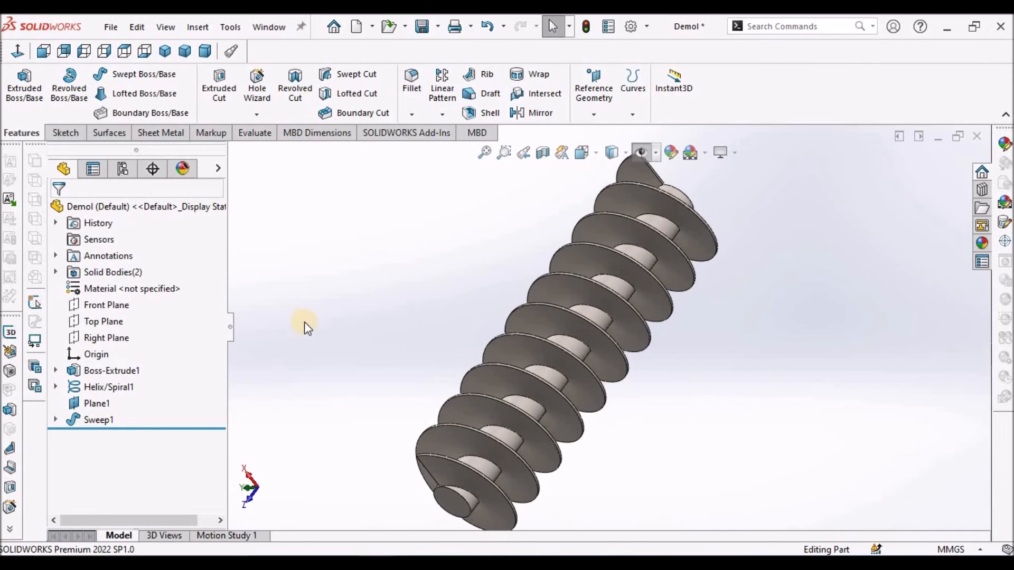
Step: Examine the finished auger in the dimetric and saved ISO REVERSE views
click(205, 51)
middle_drag(743, 275, 749, 333)
scroll(727, 338, down, 5)
scroll(728, 338, up, 3)
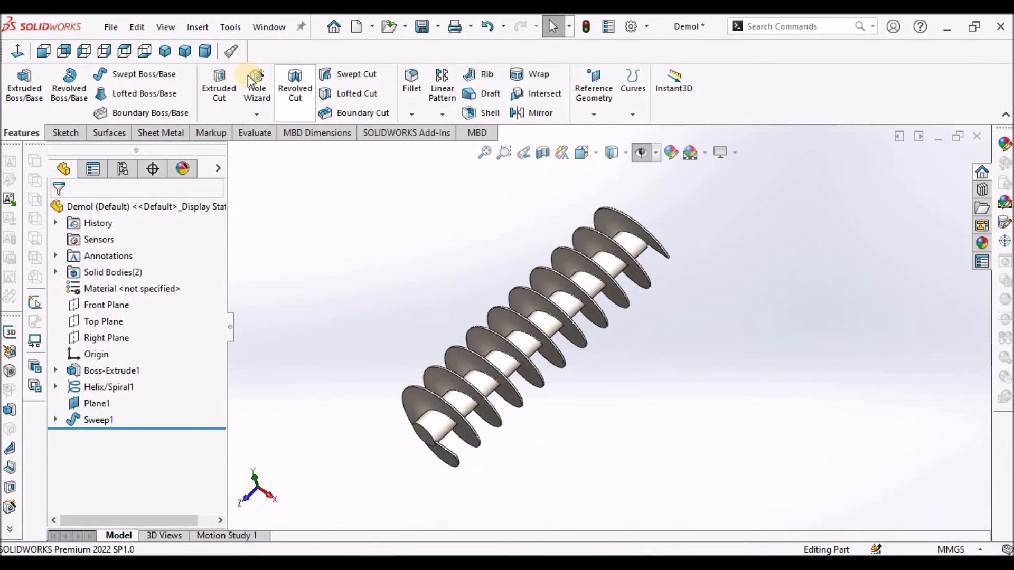
click(206, 50)
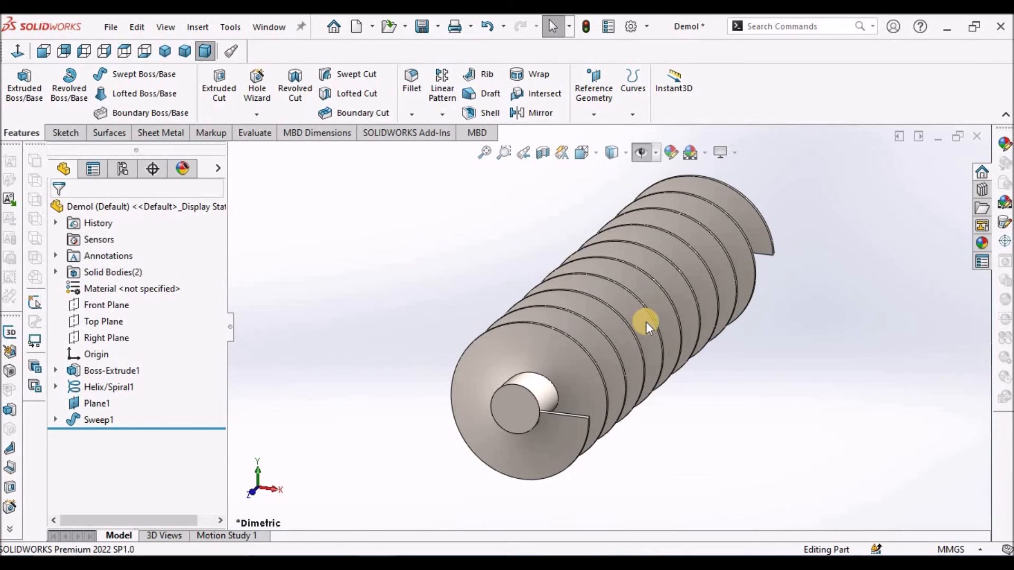
key(space)
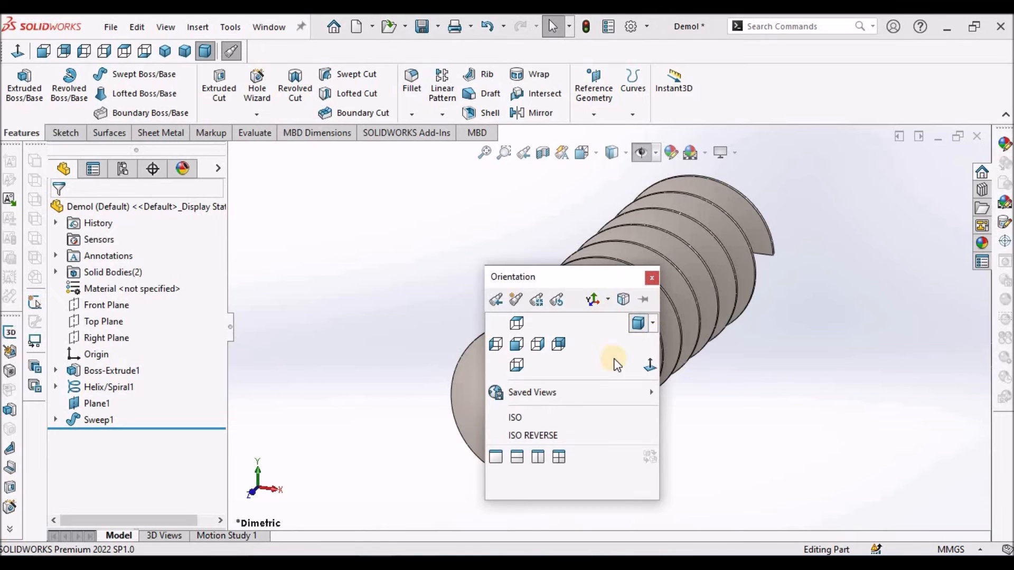
click(540, 436)
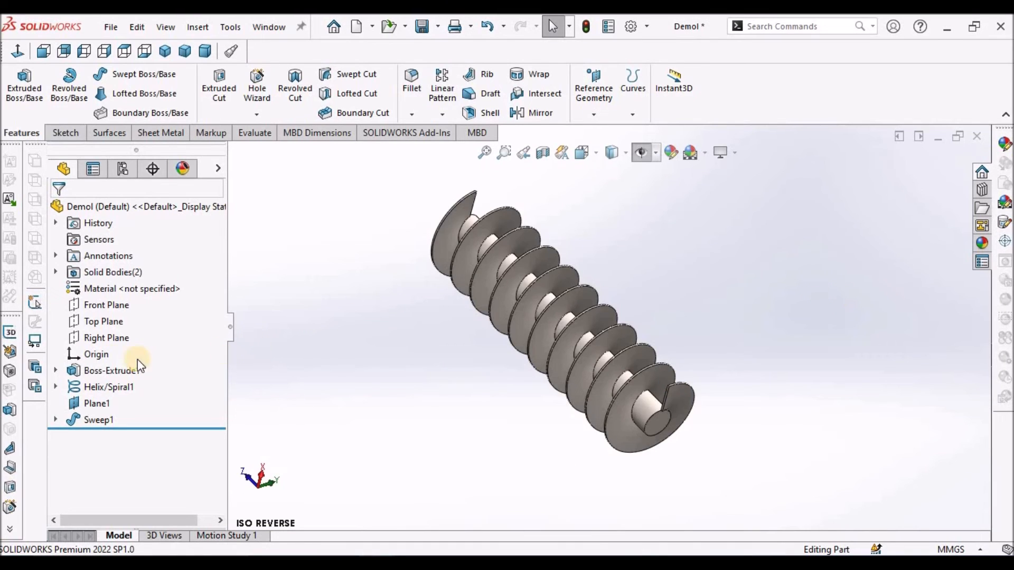
Step: Hide the extruded cylinder body and inspect the helical blade on its own
click(111, 371)
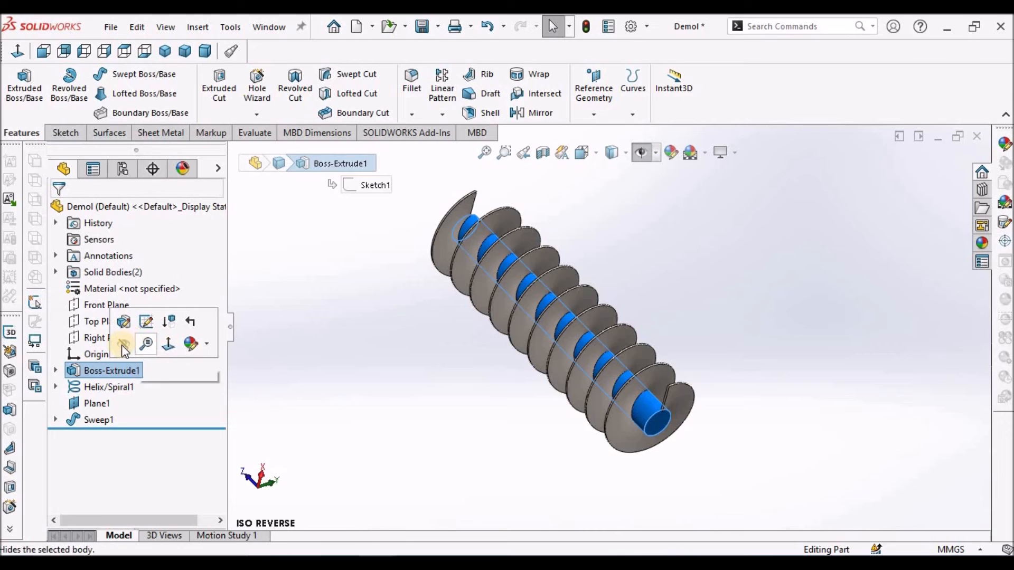
click(620, 254)
middle_drag(614, 292, 690, 380)
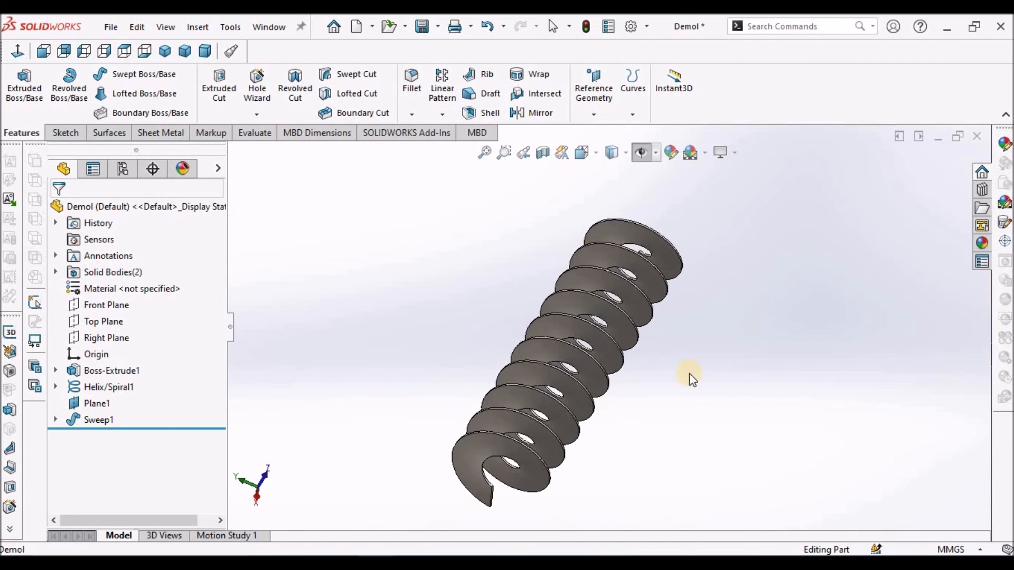
Step: Show the extruded cylinder body again and look at the complete auger from the dimetric view
right_click(118, 374)
click(135, 253)
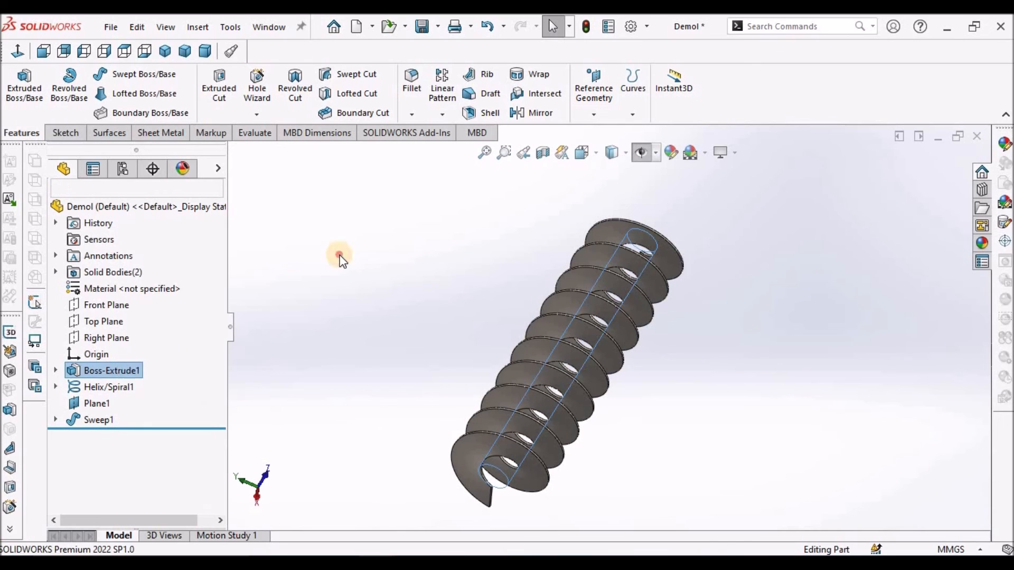
click(205, 50)
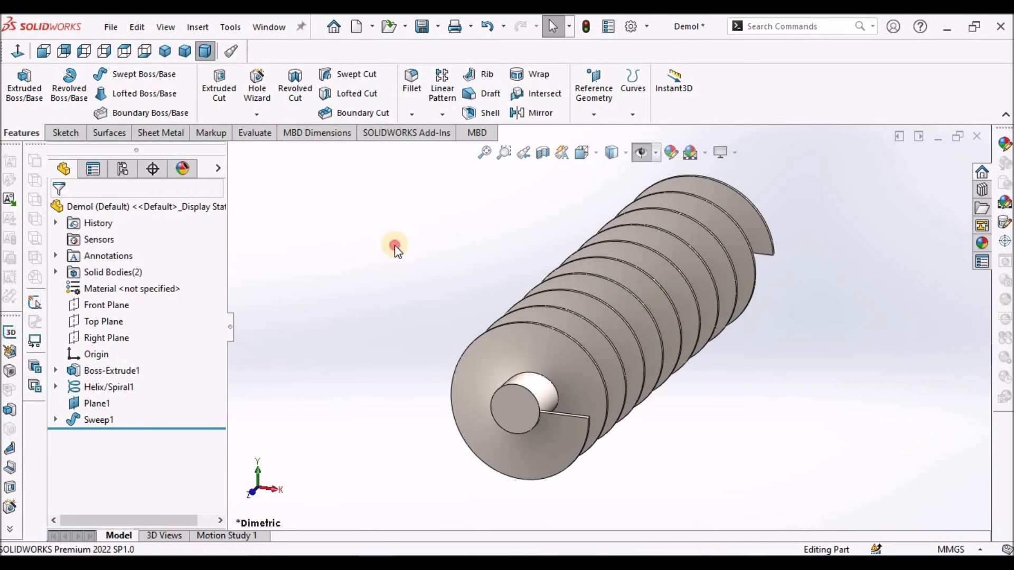
middle_drag(663, 310, 647, 384)
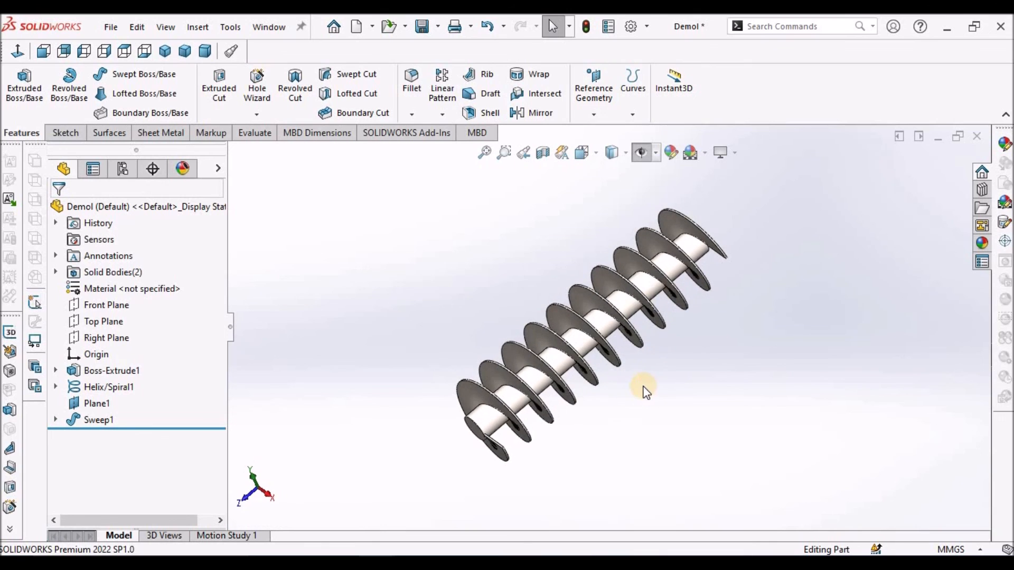